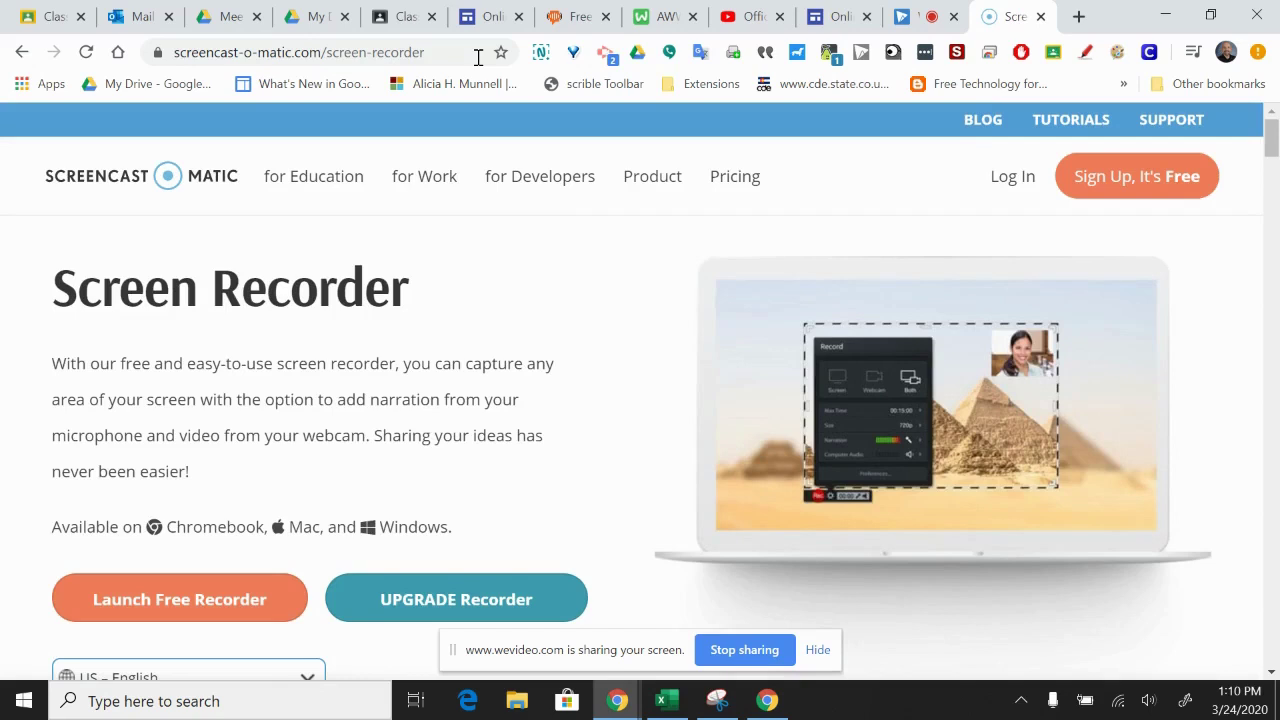
Launch the free Screencast-O-Matic recorder from its web page and start a full-screen recording of the screen only.
left_click(452, 58)
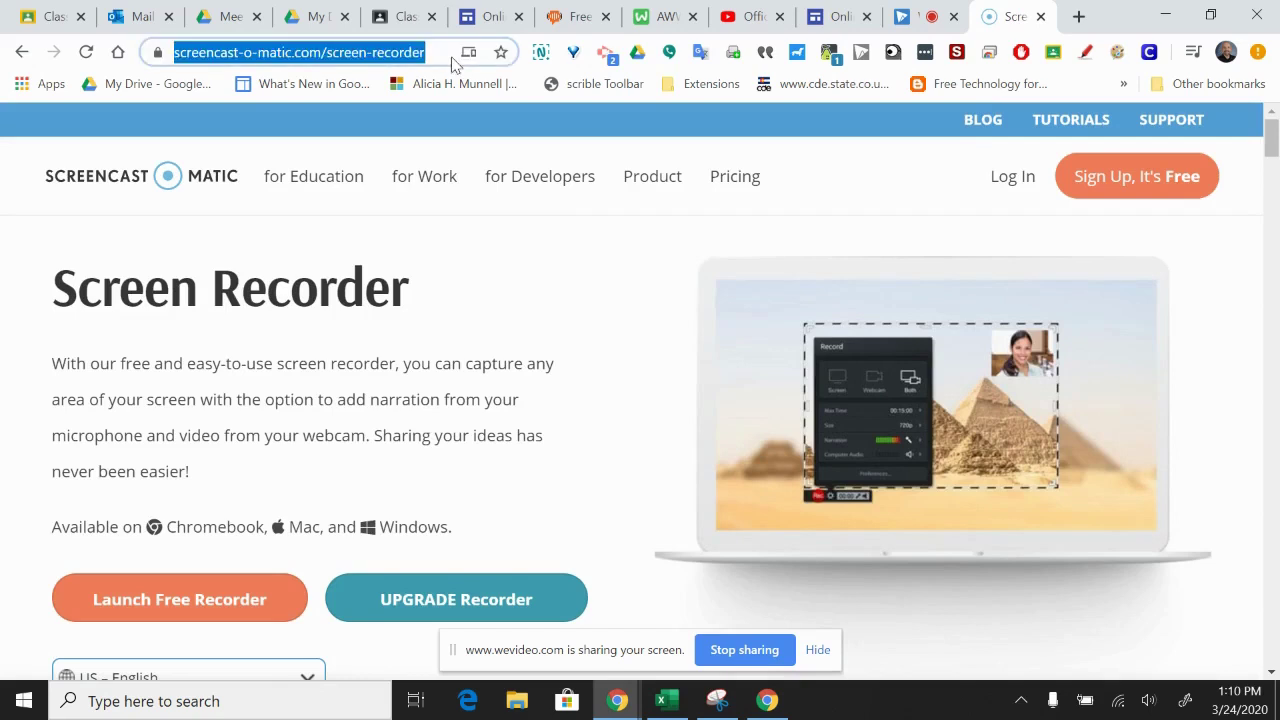
left_click(436, 45)
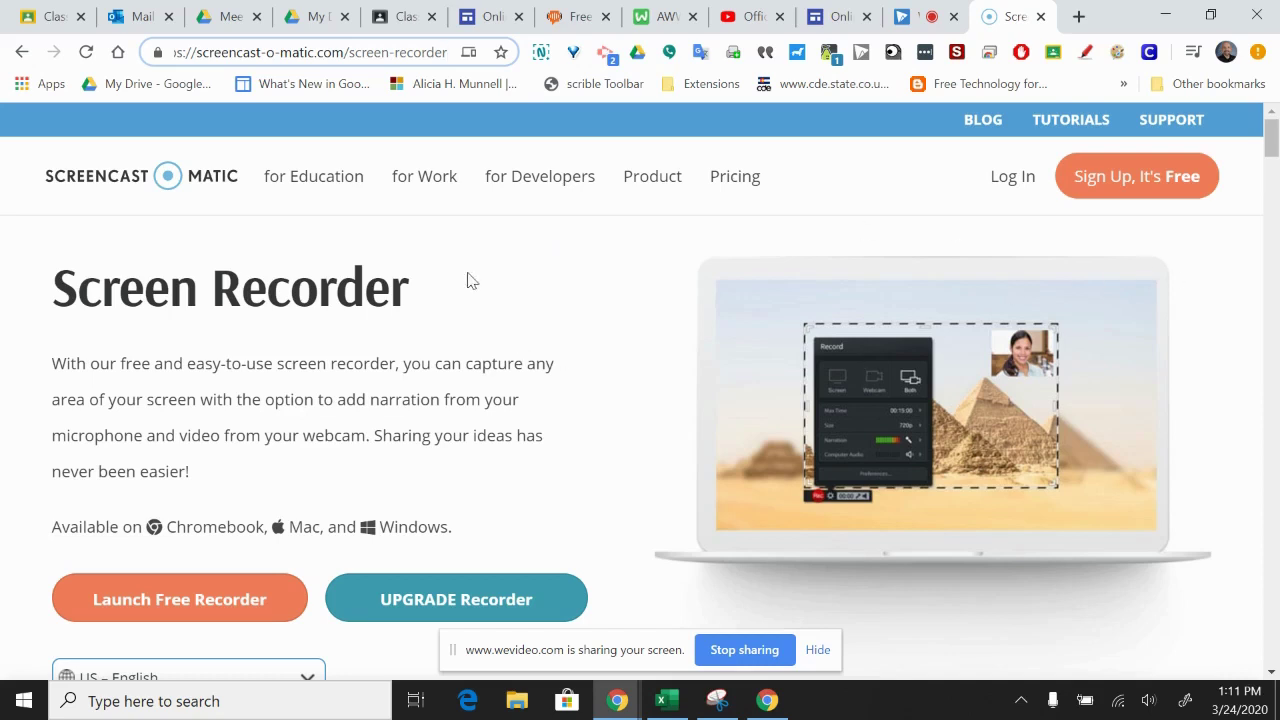
left_click(204, 610)
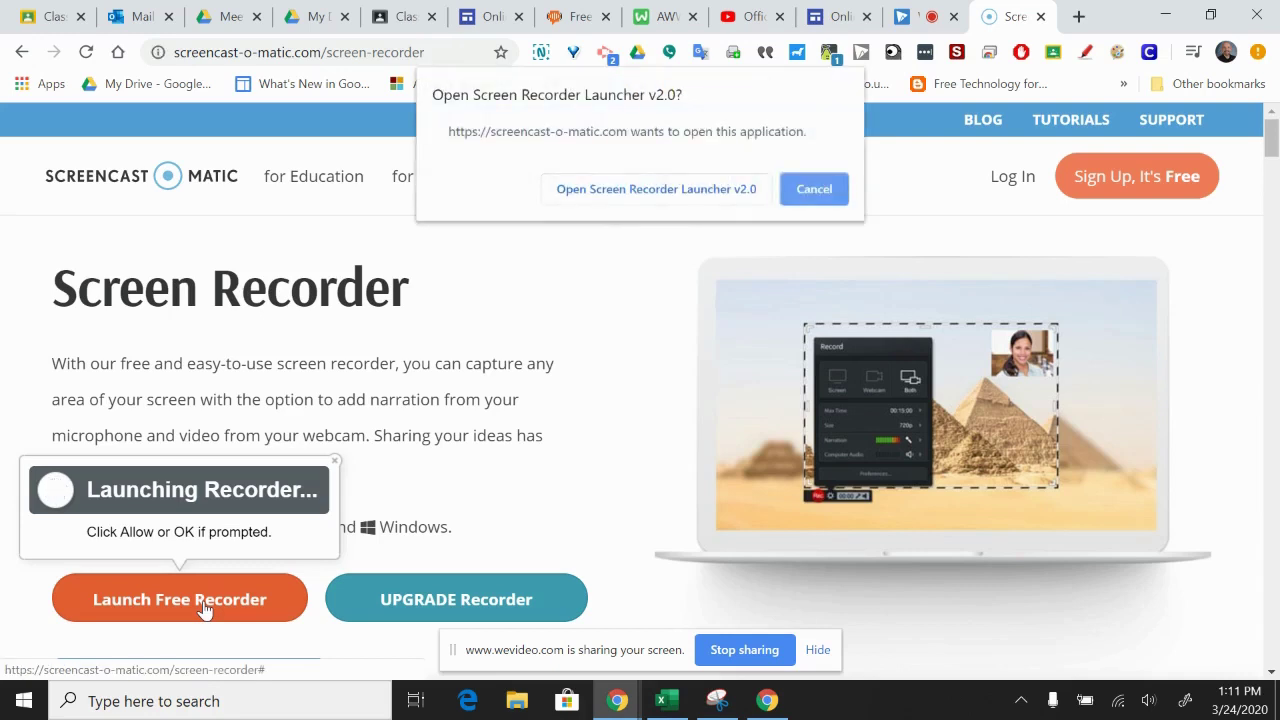
left_click(635, 196)
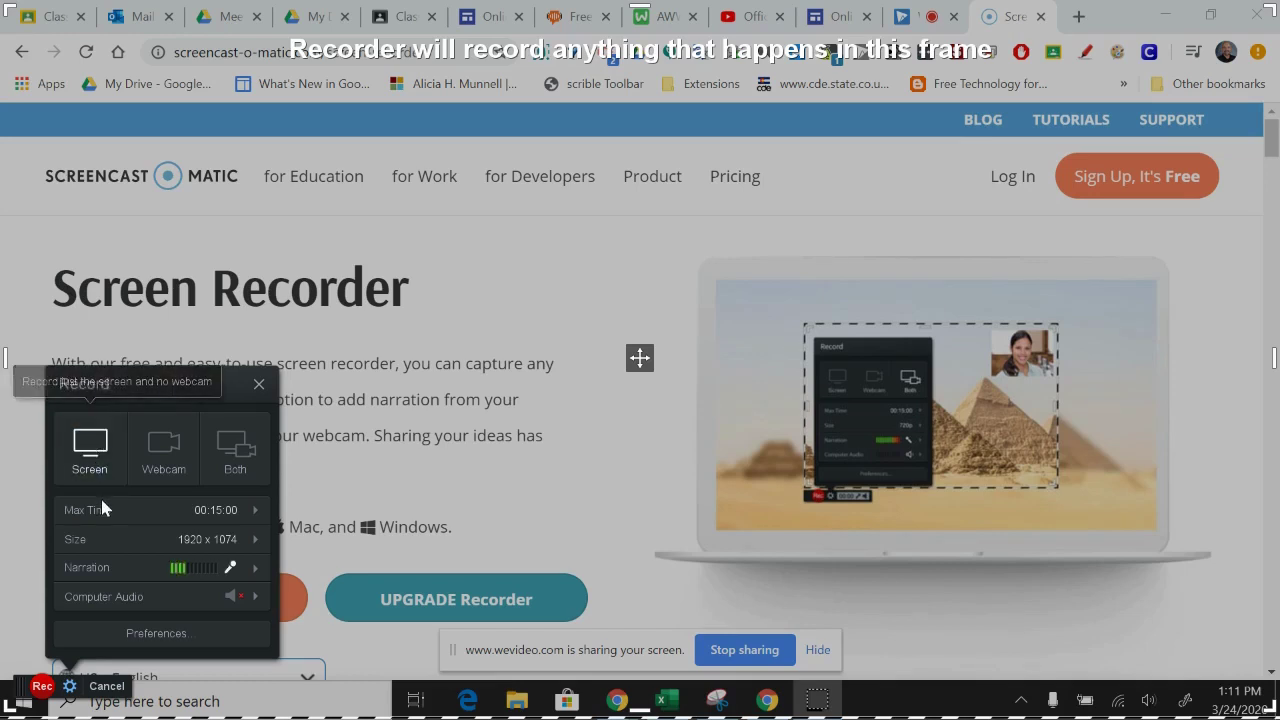
mouse_move(163, 525)
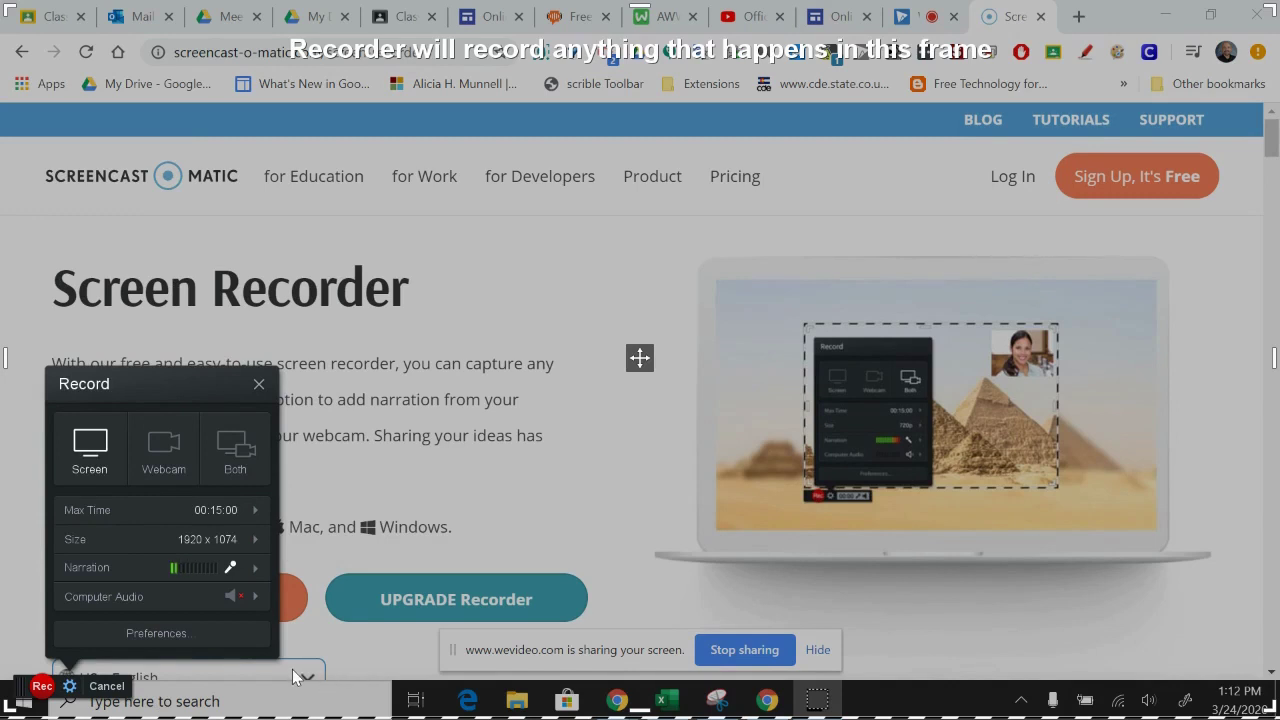
left_click(41, 687)
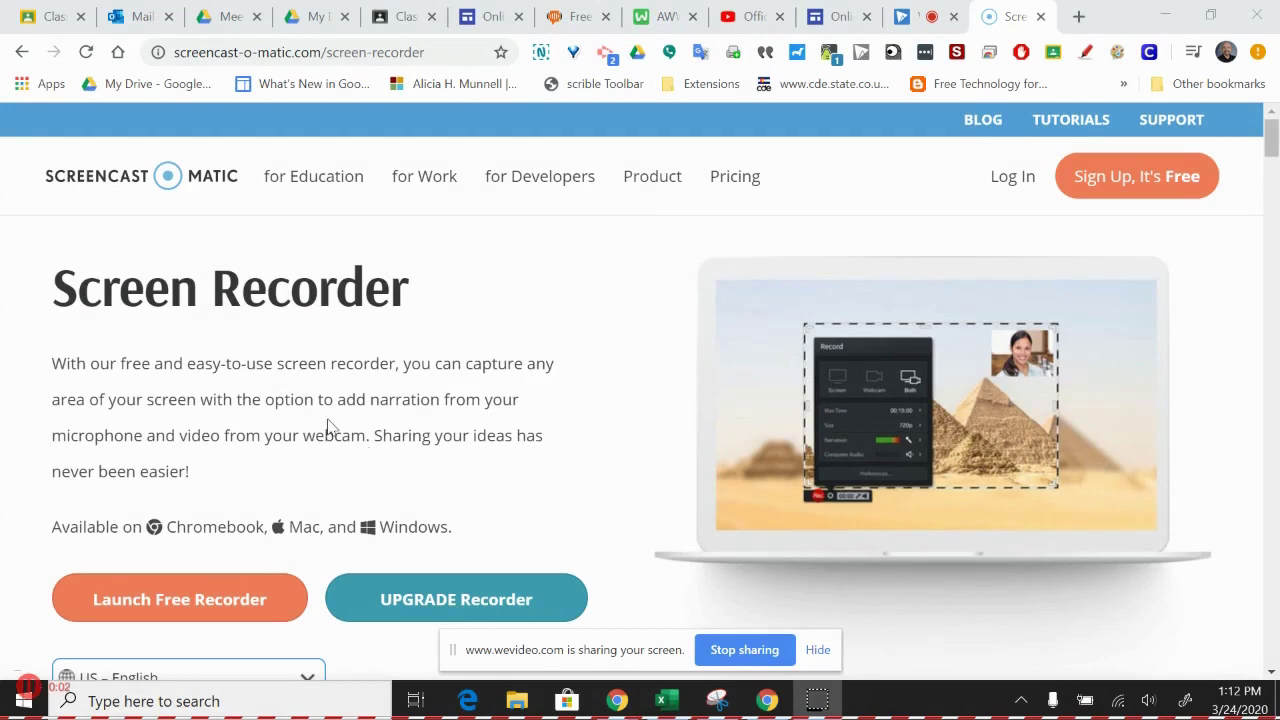
Open the Covid19 Class in Google Classroom.
left_click(58, 17)
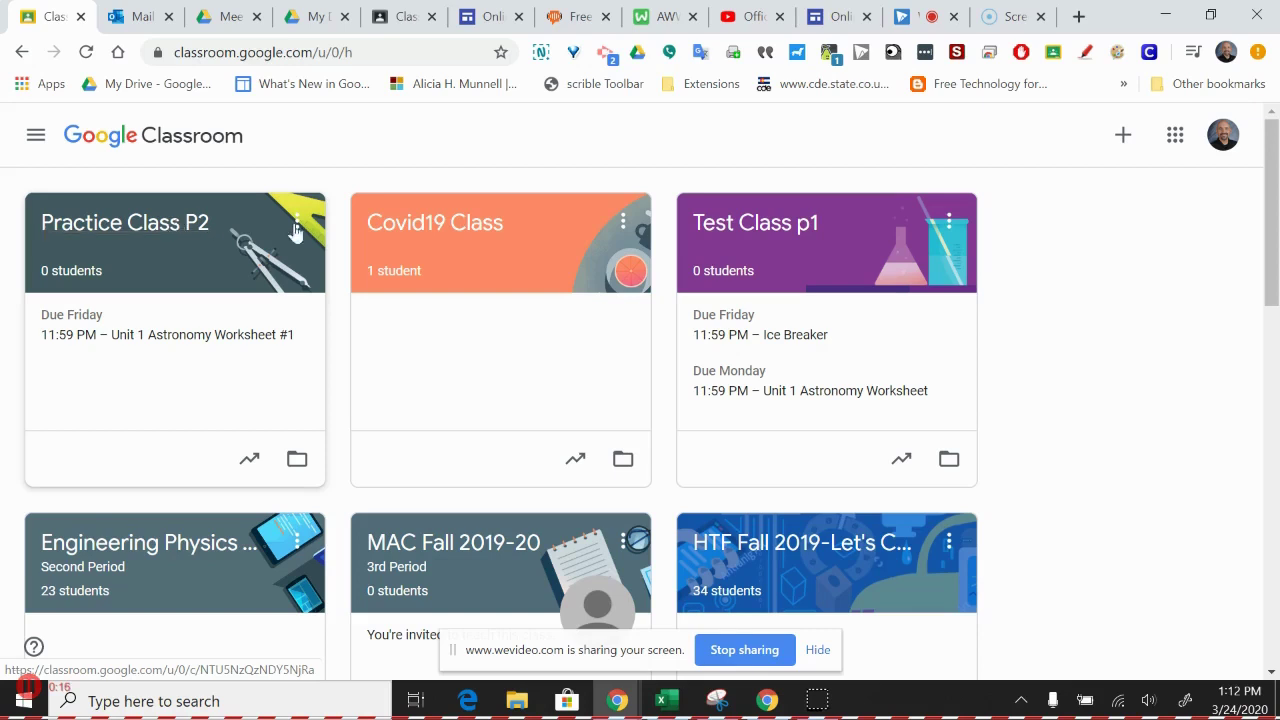
left_click(394, 222)
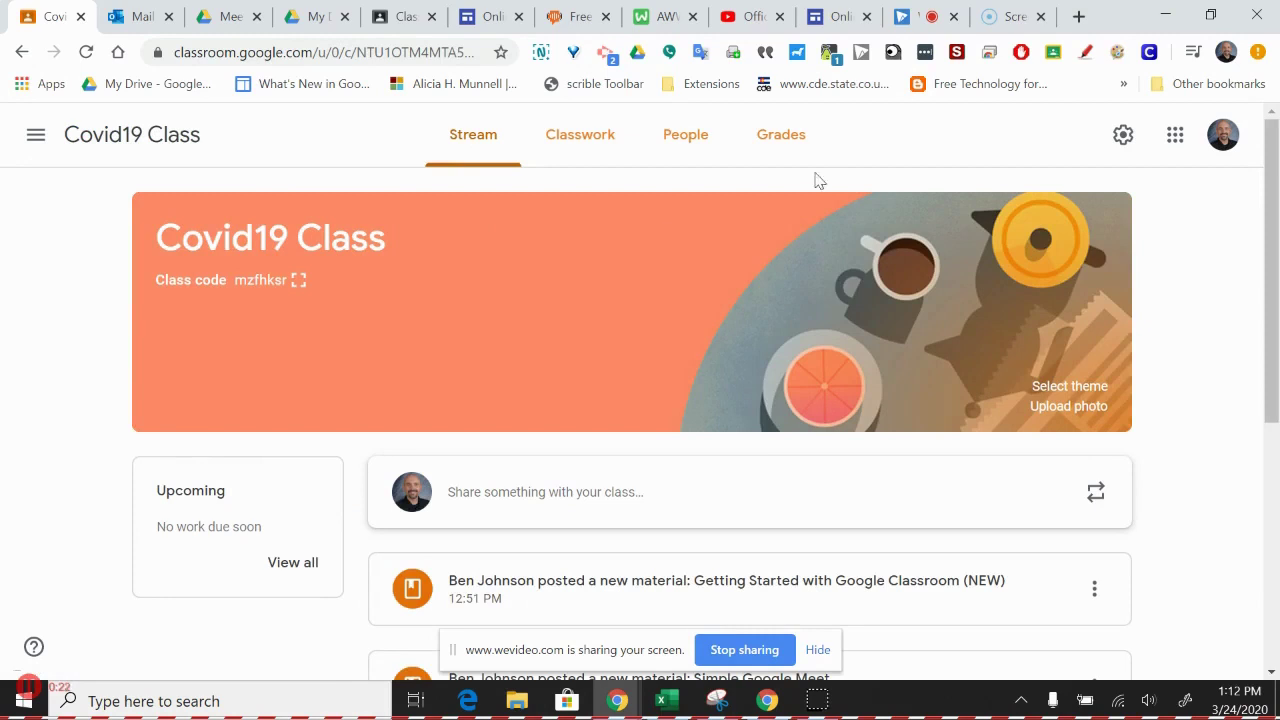
right_click(1080, 14)
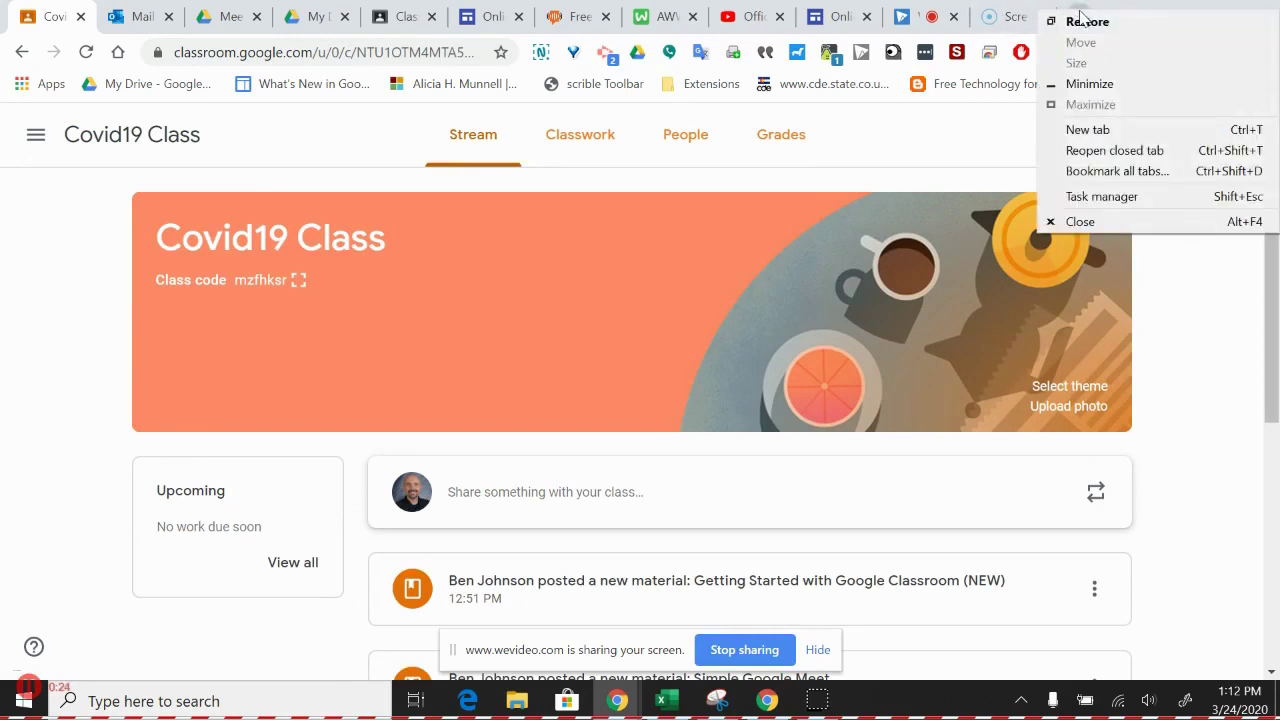
left_click(960, 134)
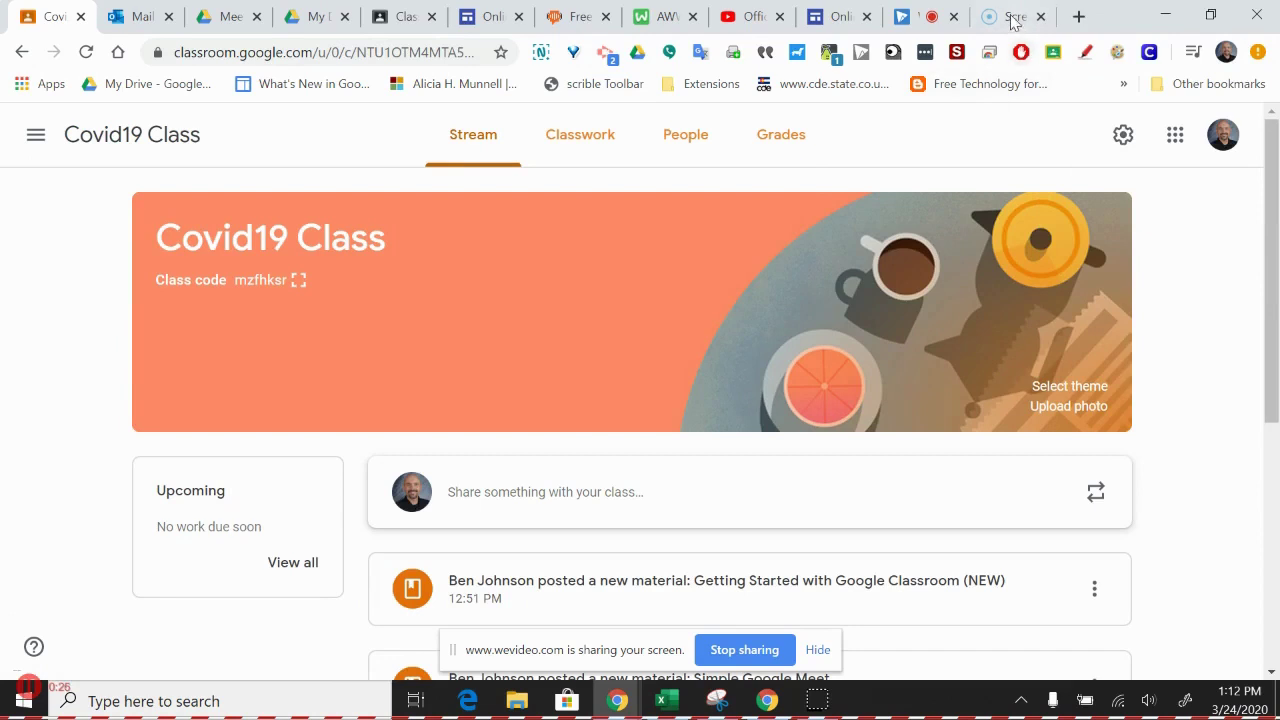
Search the web for "whiteboard" in a new browser page and create a free board on the Web Whiteboard site.
left_click(1077, 17)
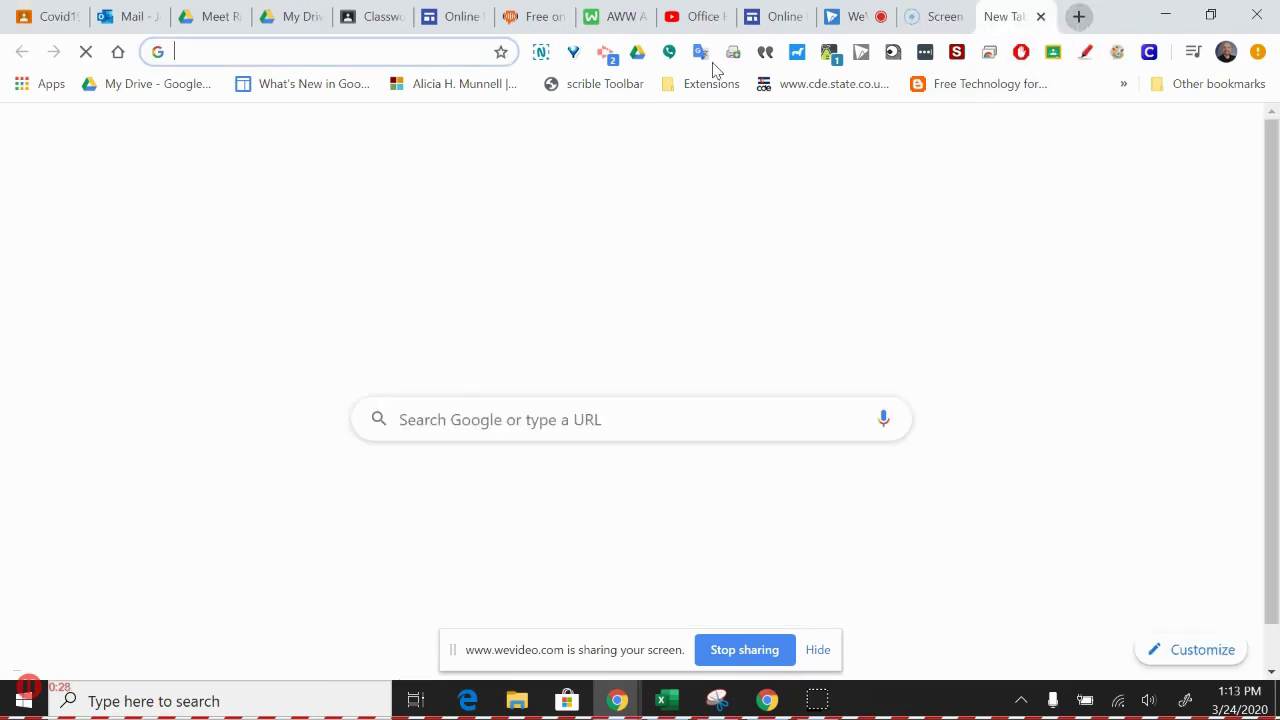
type("whiteboard")
key("Return")
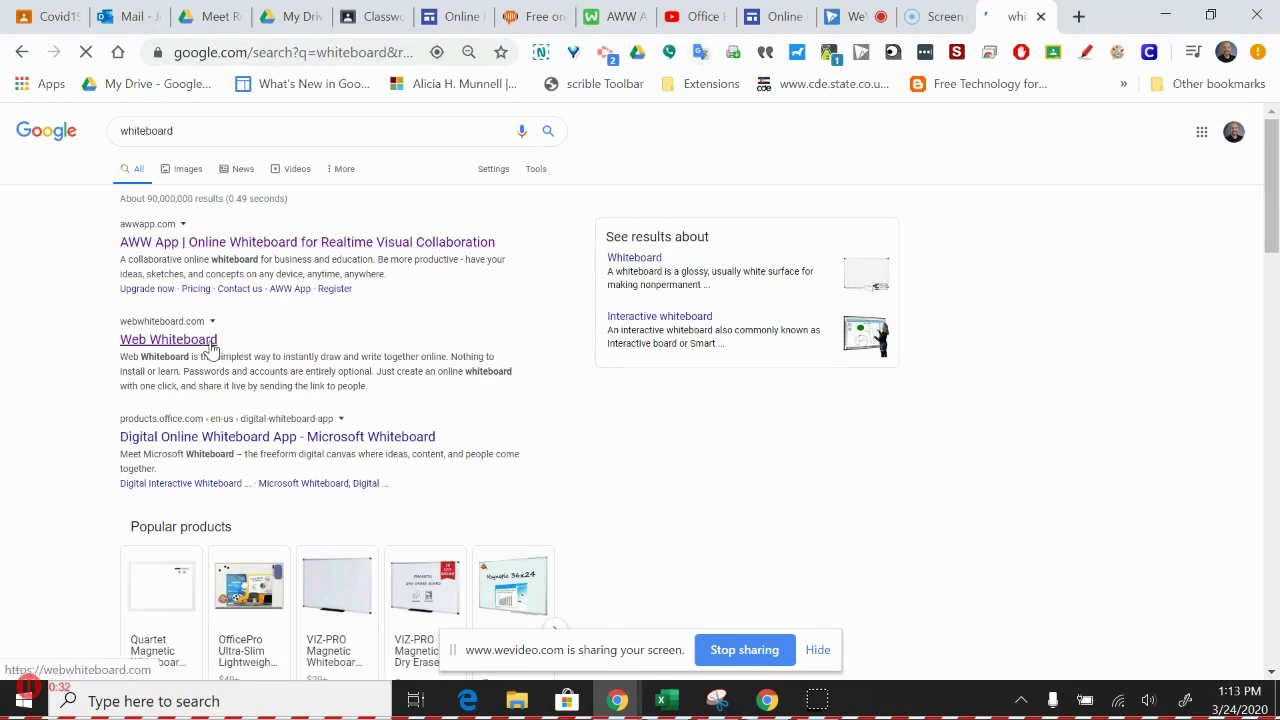
left_click(210, 345)
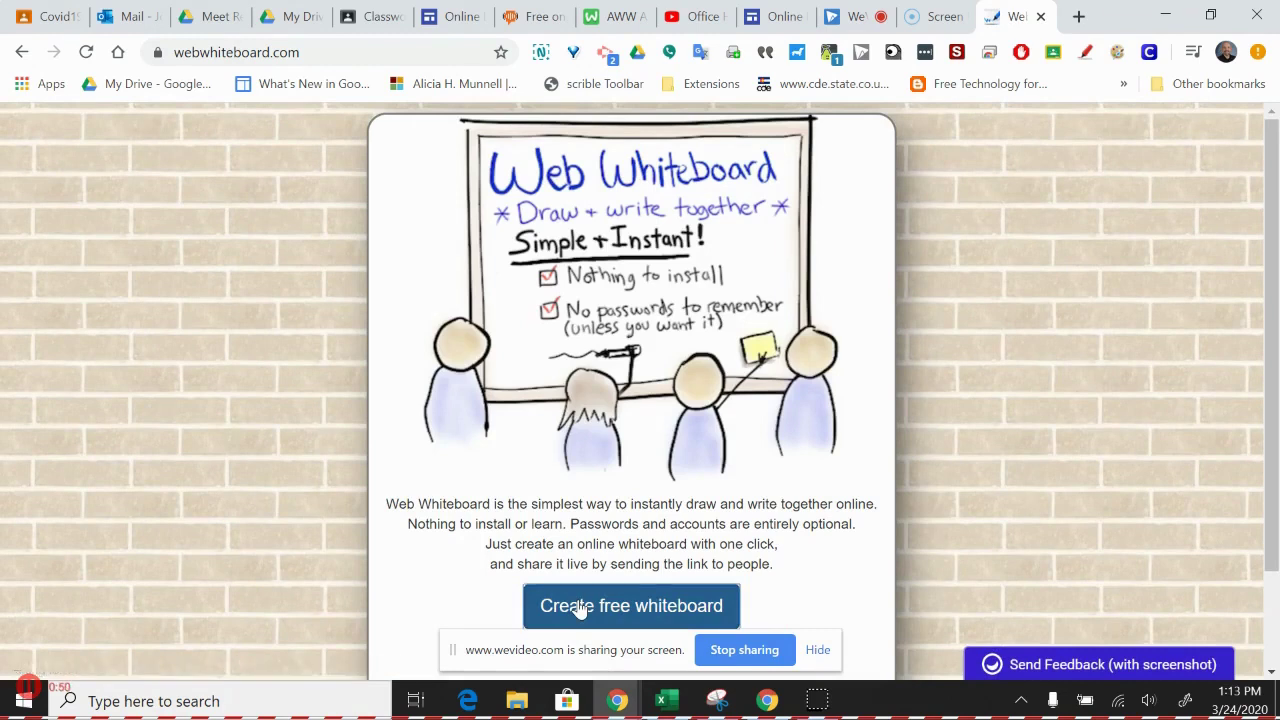
left_click(637, 617)
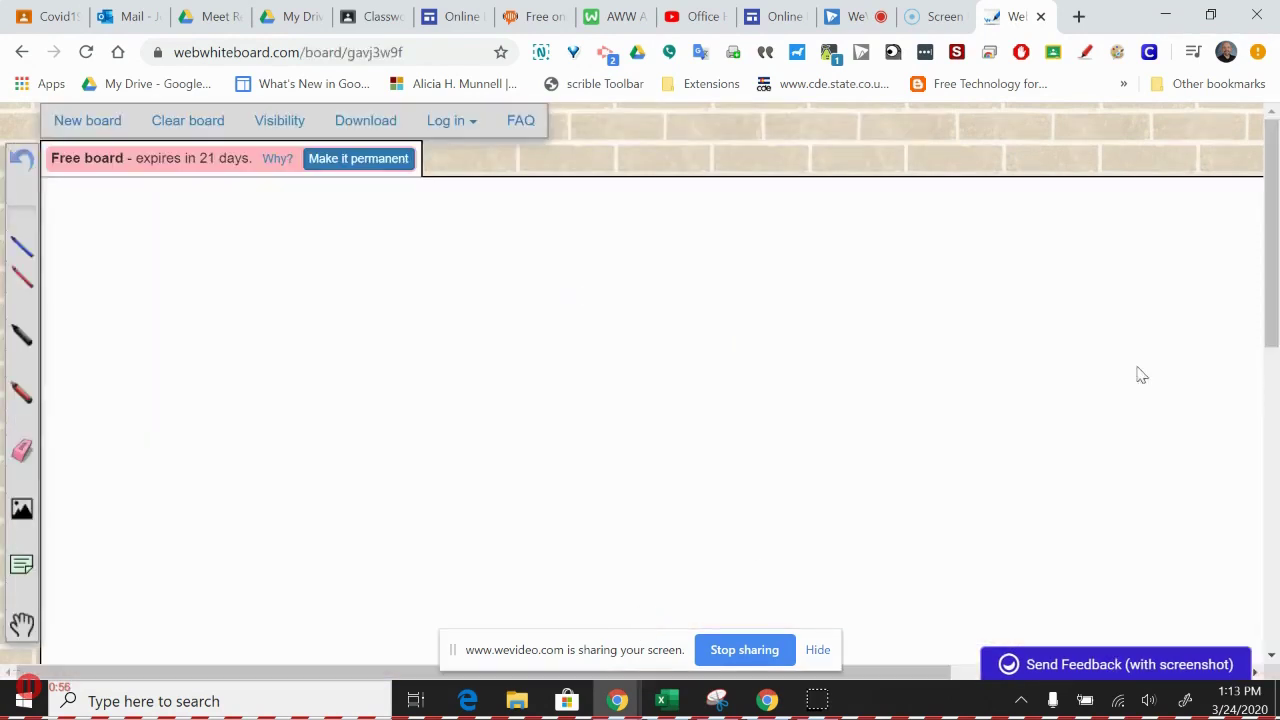
Handwrite the equation 2 + 2 = 4 in thin black pen across the upper part of the whiteboard.
left_click_drag(1272, 167, 1272, 202)
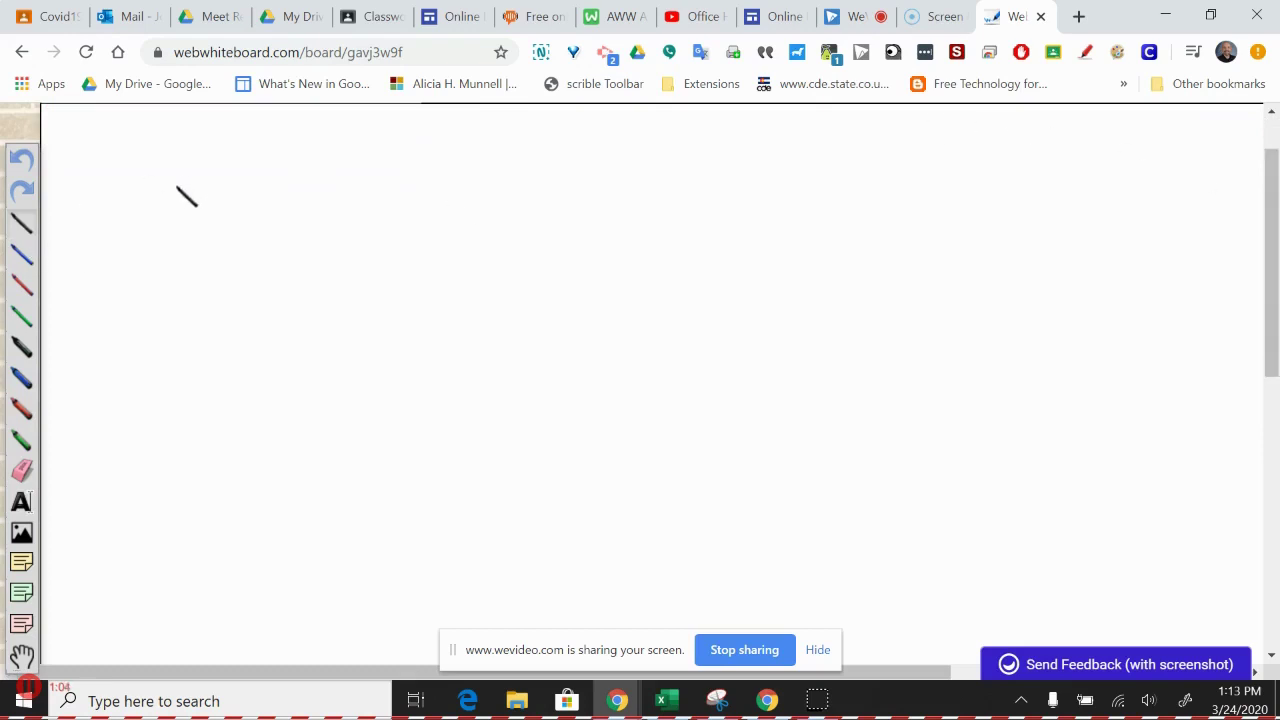
mouse_move(211, 189)
left_mouse_down()
mouse_move(259, 220)
mouse_move(224, 253)
mouse_move(287, 260)
left_mouse_up()
left_click_drag(340, 167, 346, 232)
mouse_move(312, 193)
left_mouse_down()
mouse_move(441, 161)
mouse_move(446, 226)
mouse_move(486, 224)
left_mouse_up()
left_click_drag(531, 186, 575, 176)
left_click_drag(528, 221, 578, 203)
mouse_move(618, 150)
left_mouse_down()
mouse_move(619, 180)
mouse_move(662, 186)
left_mouse_up()
left_click_drag(652, 138, 672, 252)
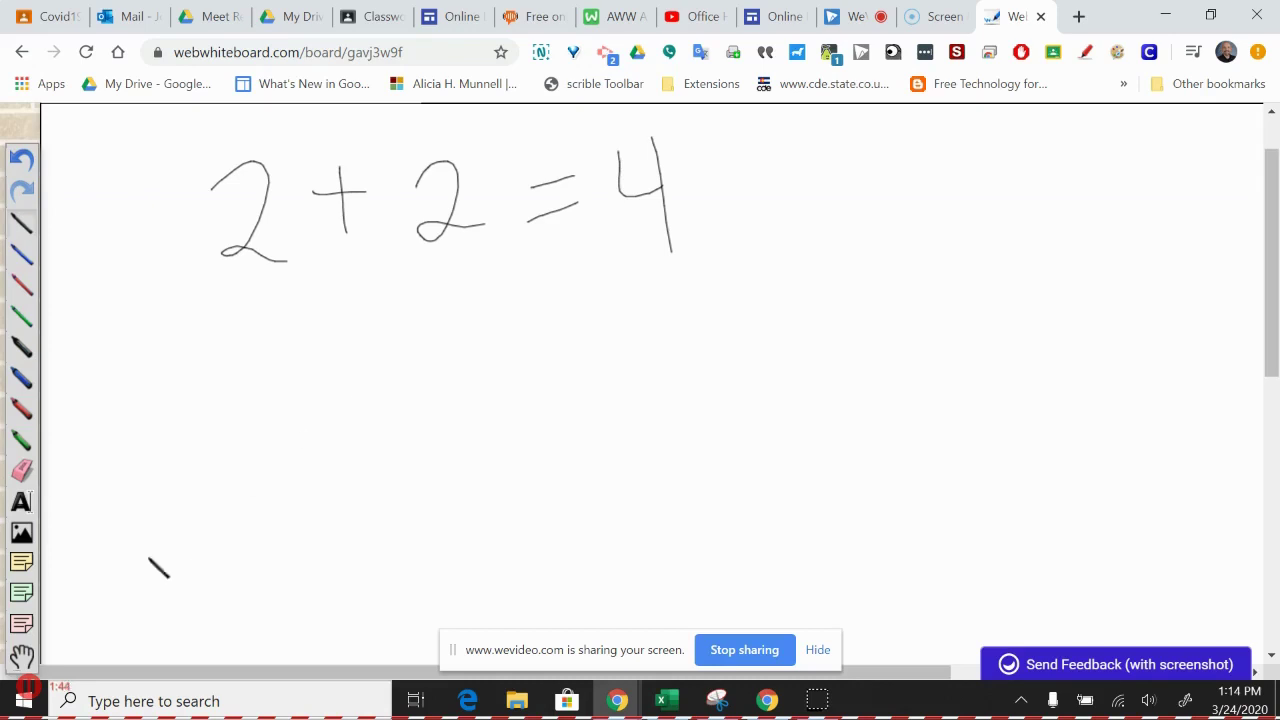
Stop and finish the screen recording, choosing to save or upload it with YouTube as the destination.
left_click(30, 689)
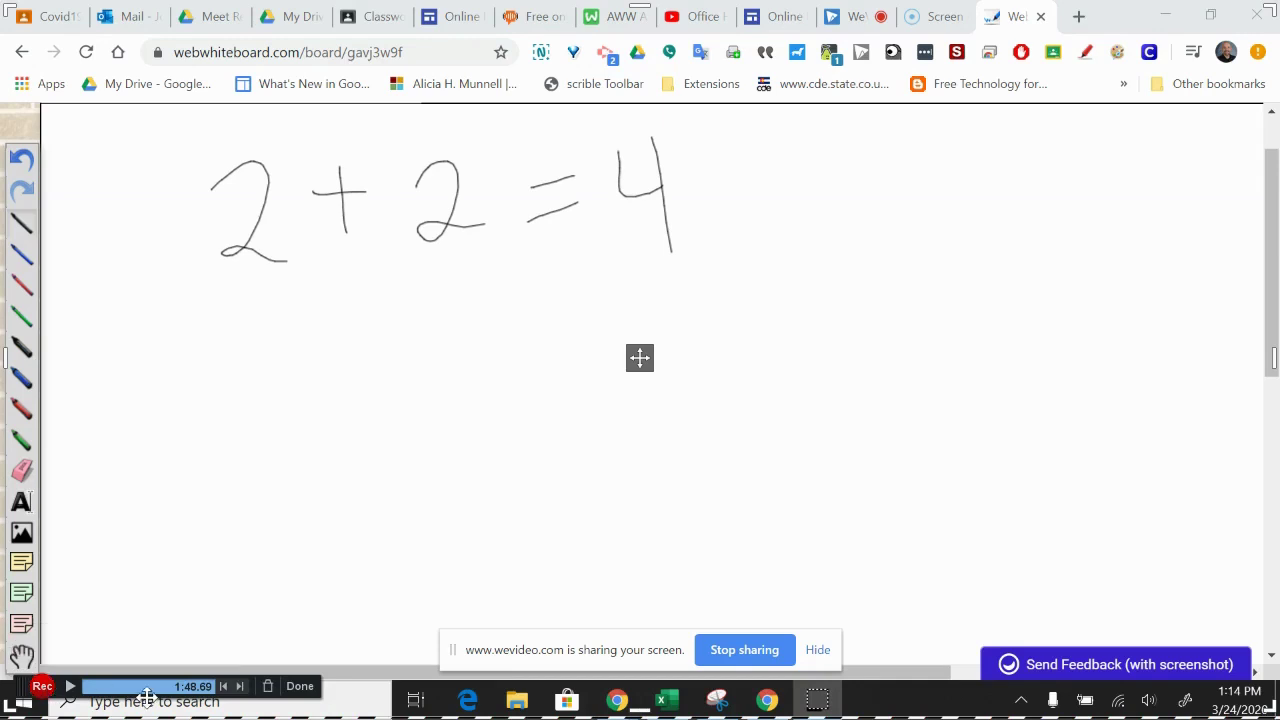
left_click(302, 687)
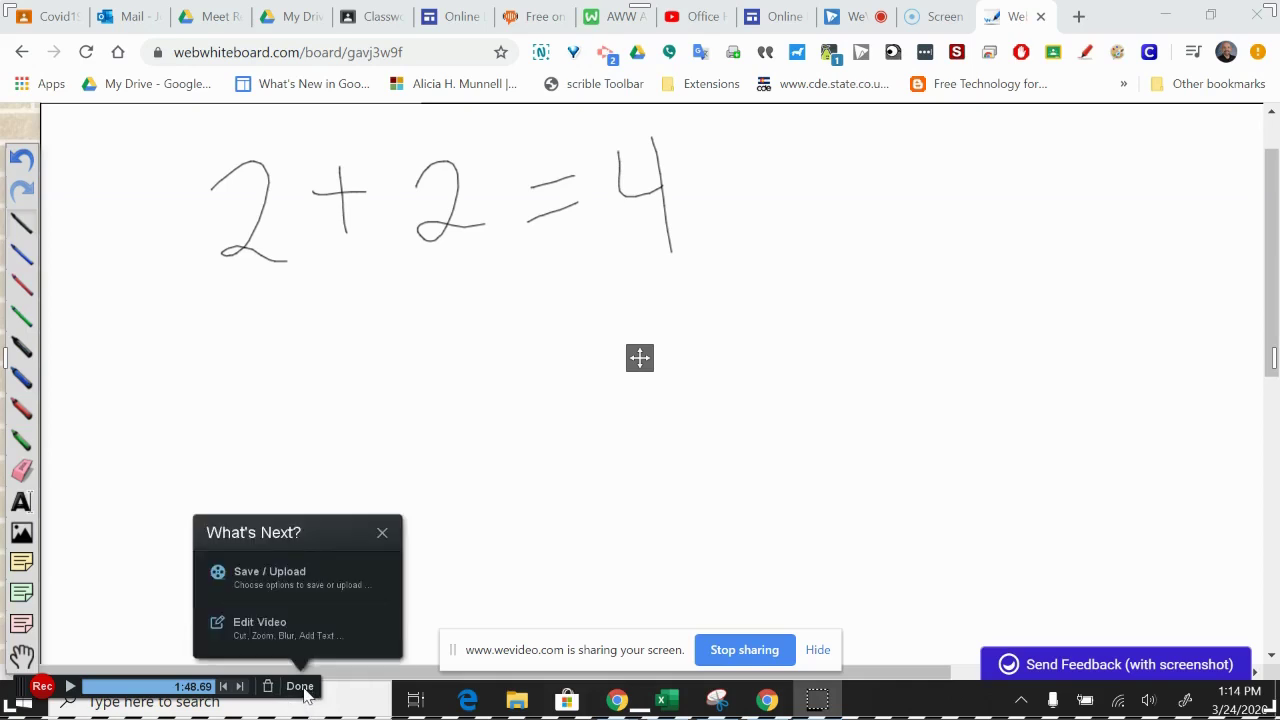
left_click(302, 582)
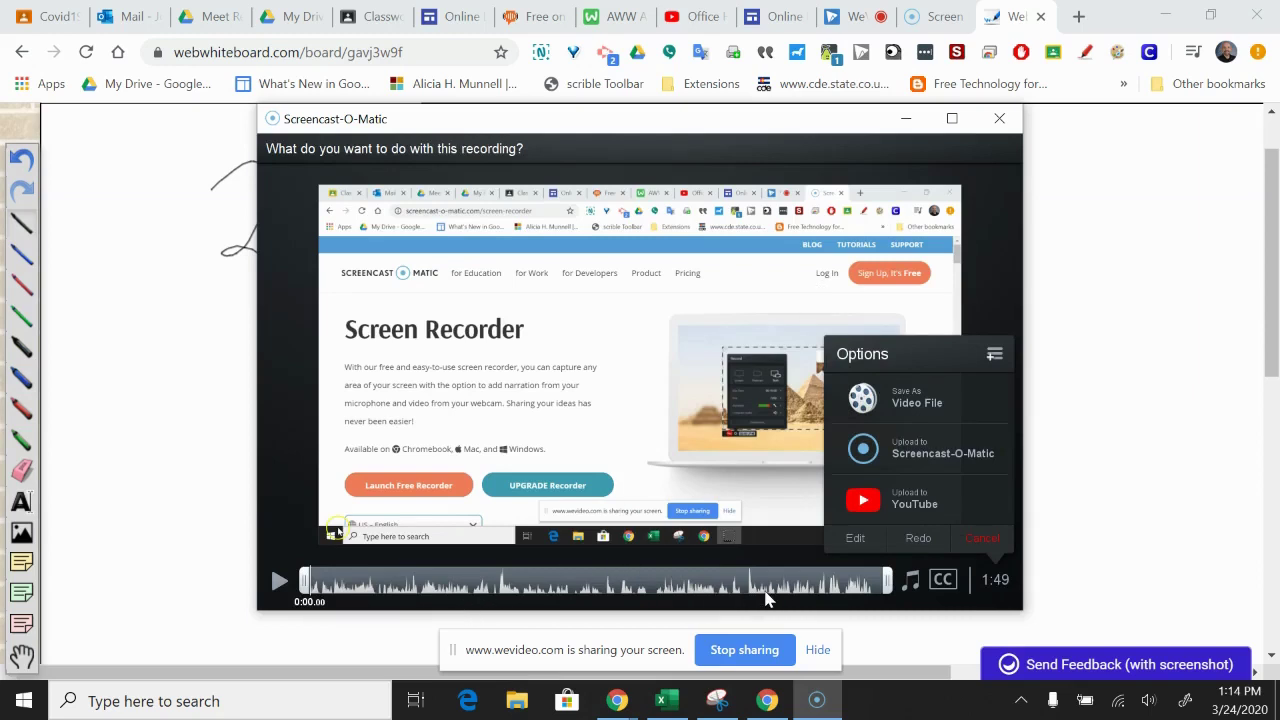
left_click(924, 500)
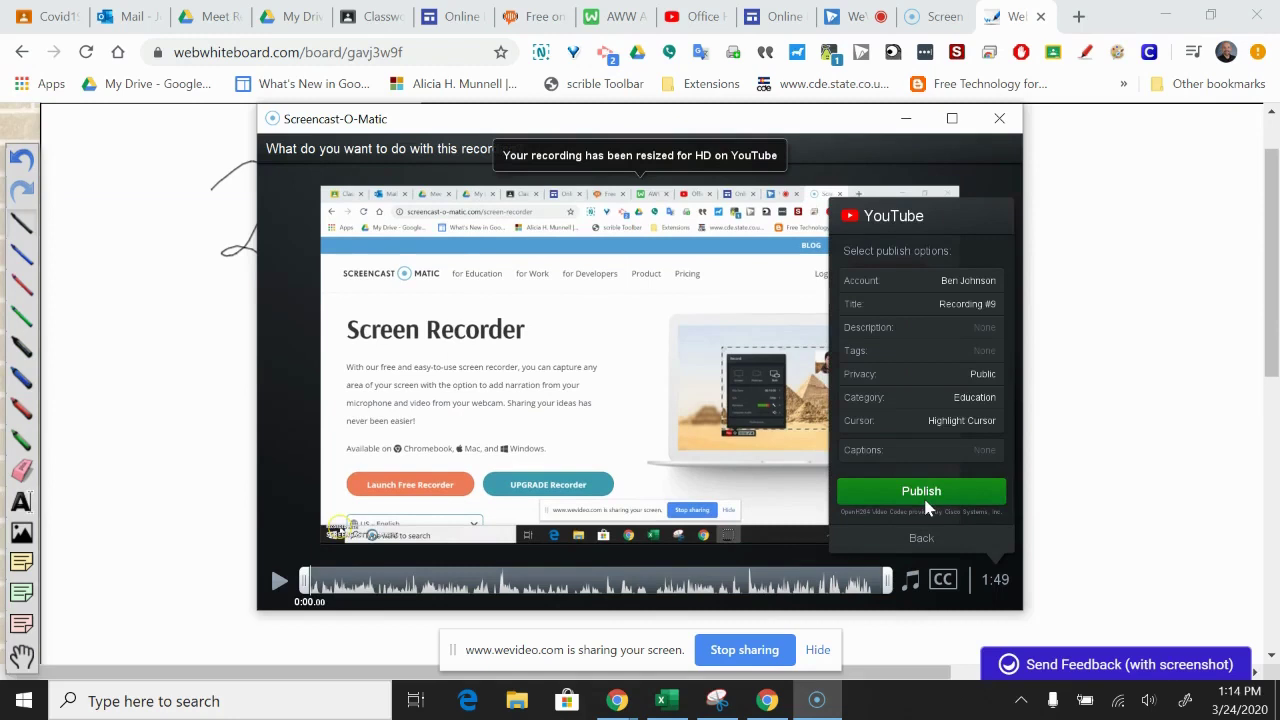
left_click(978, 284)
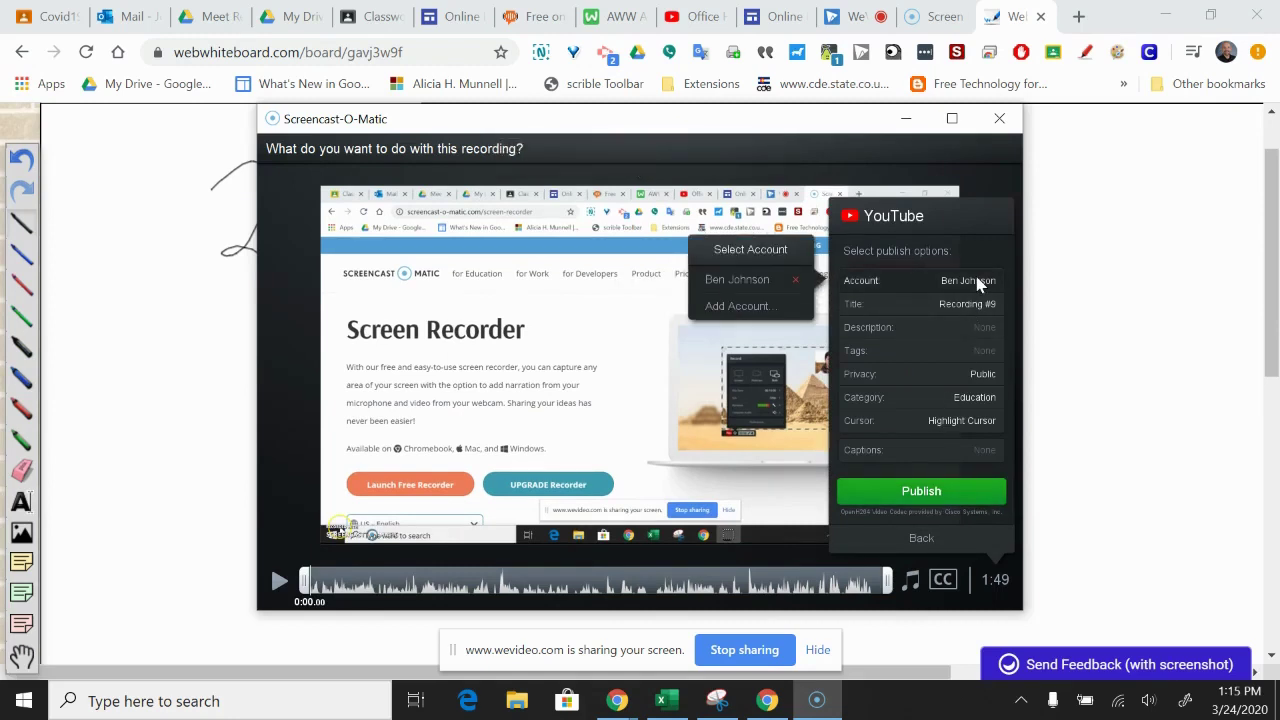
left_click(737, 306)
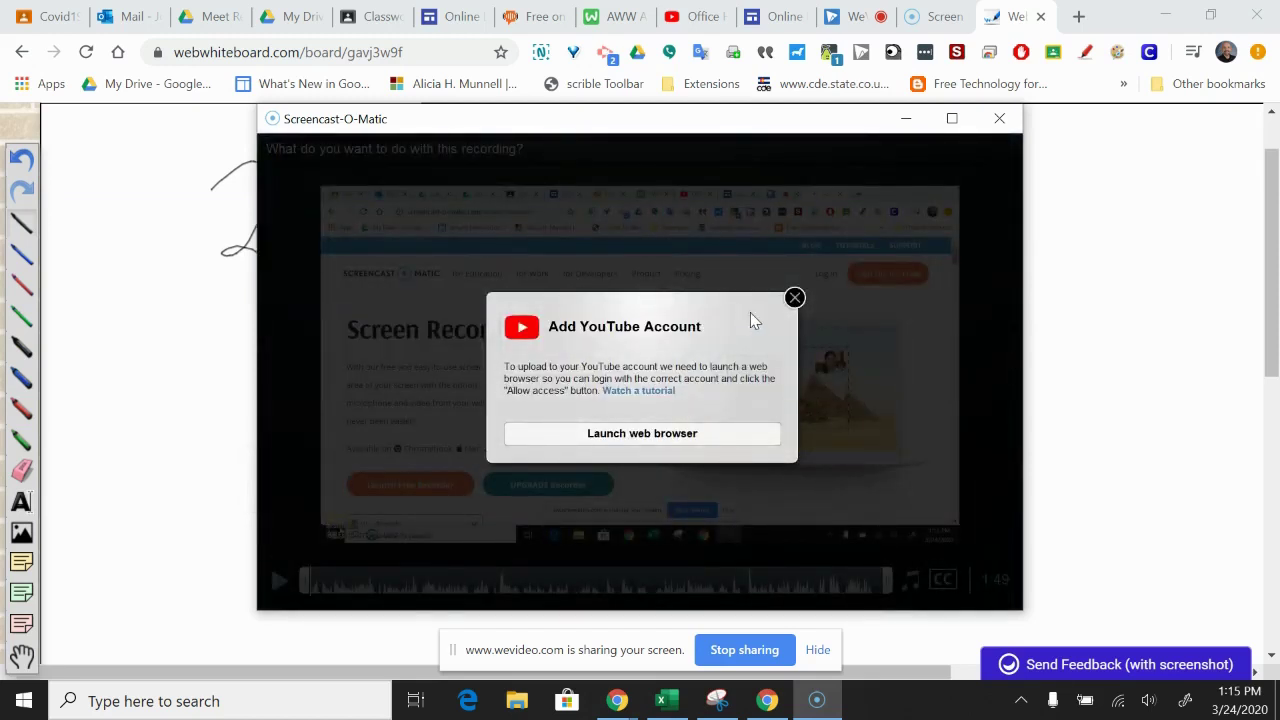
left_click(794, 297)
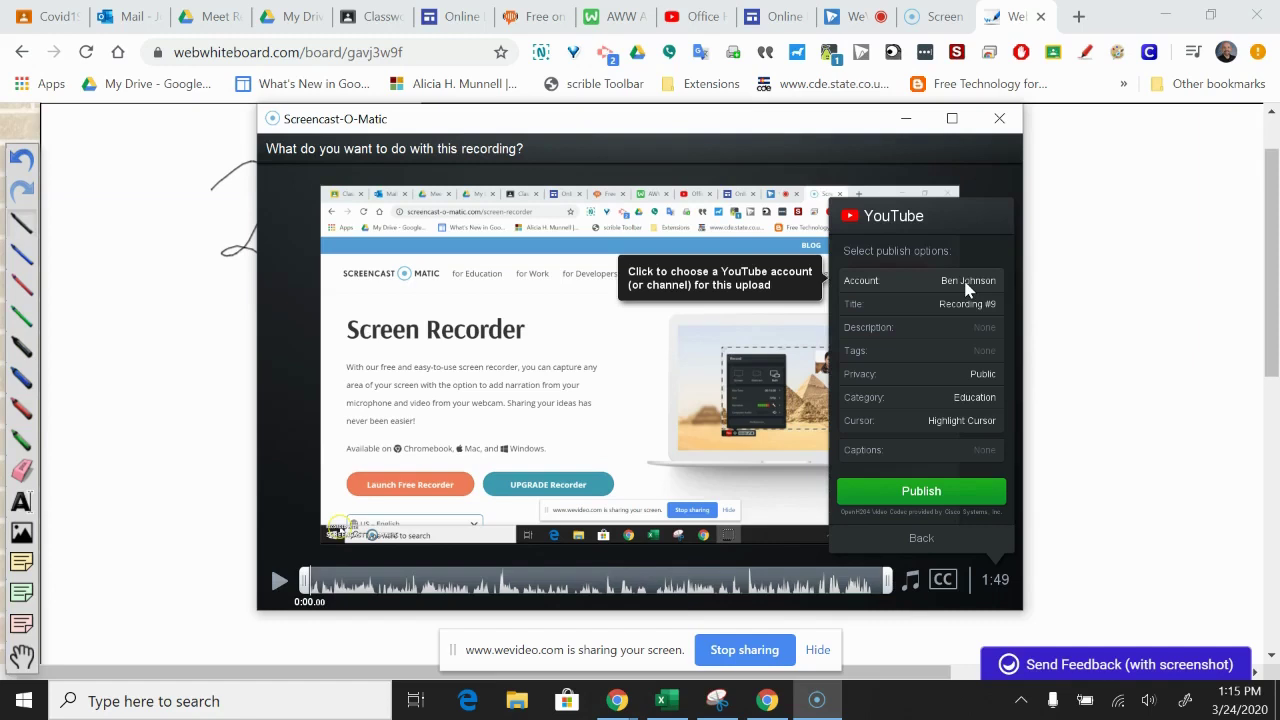
Title the YouTube upload "White board math problem".
left_click(966, 310)
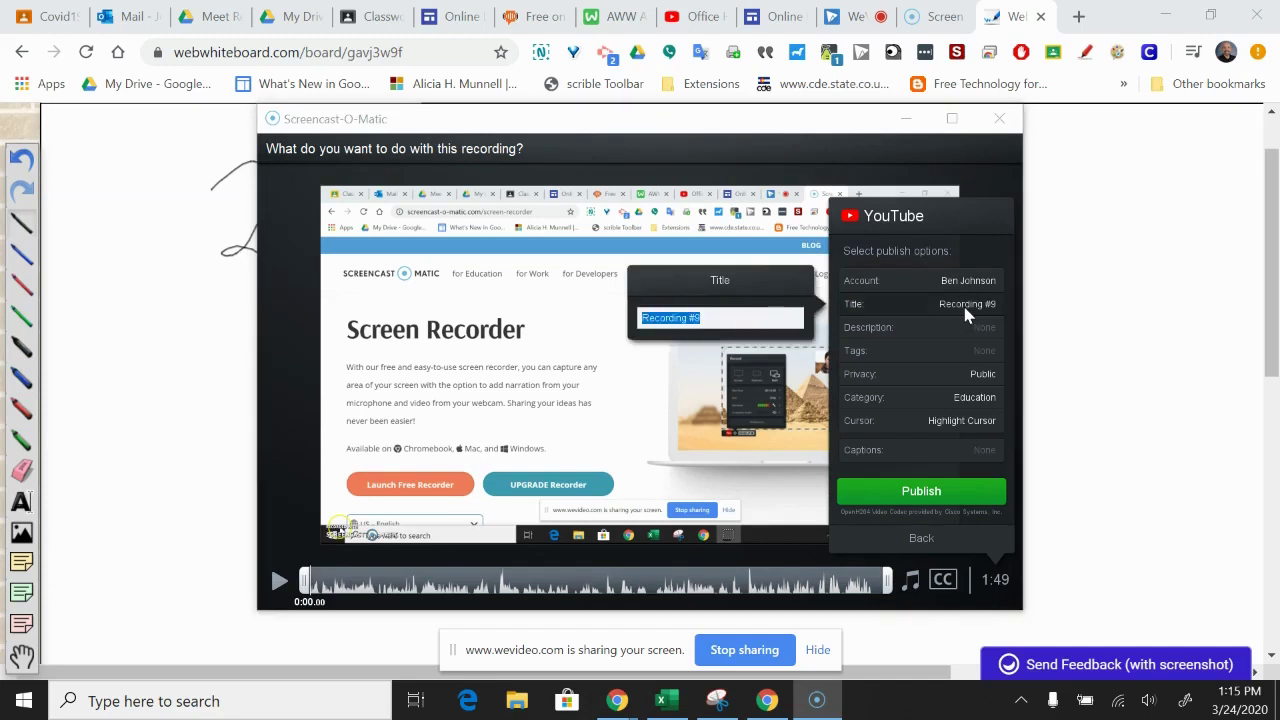
type("White")
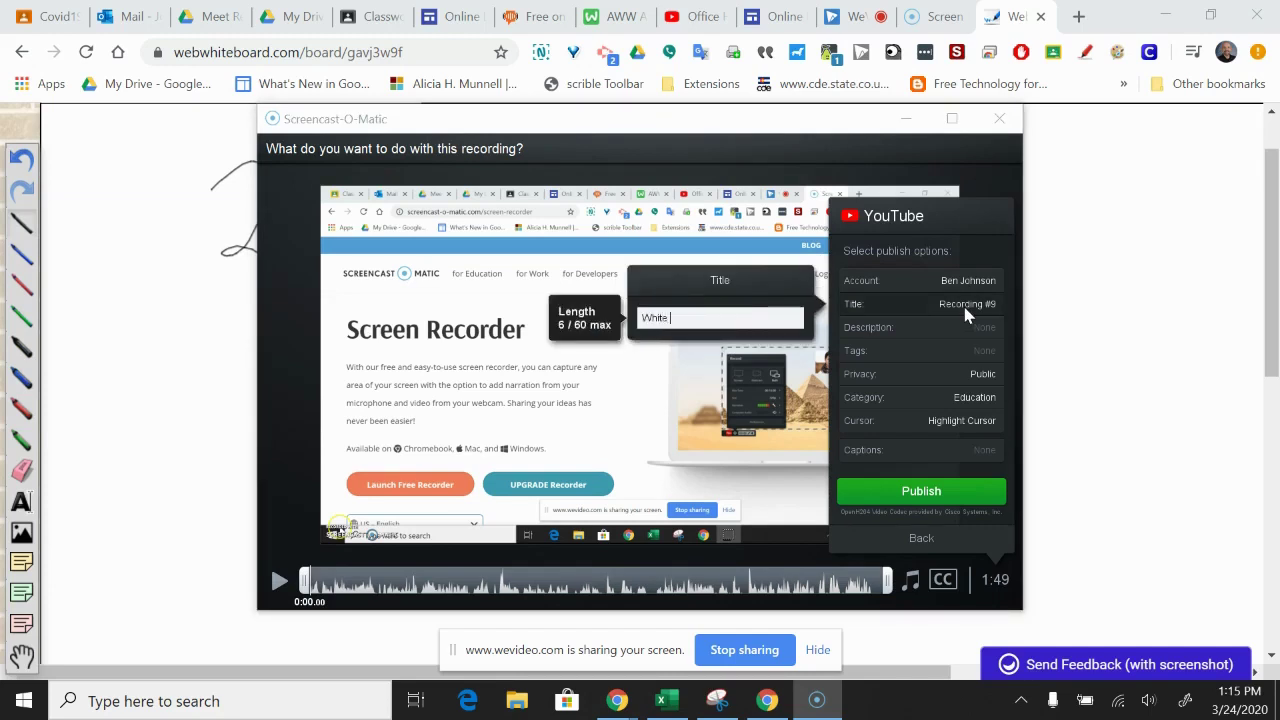
type(" board ma")
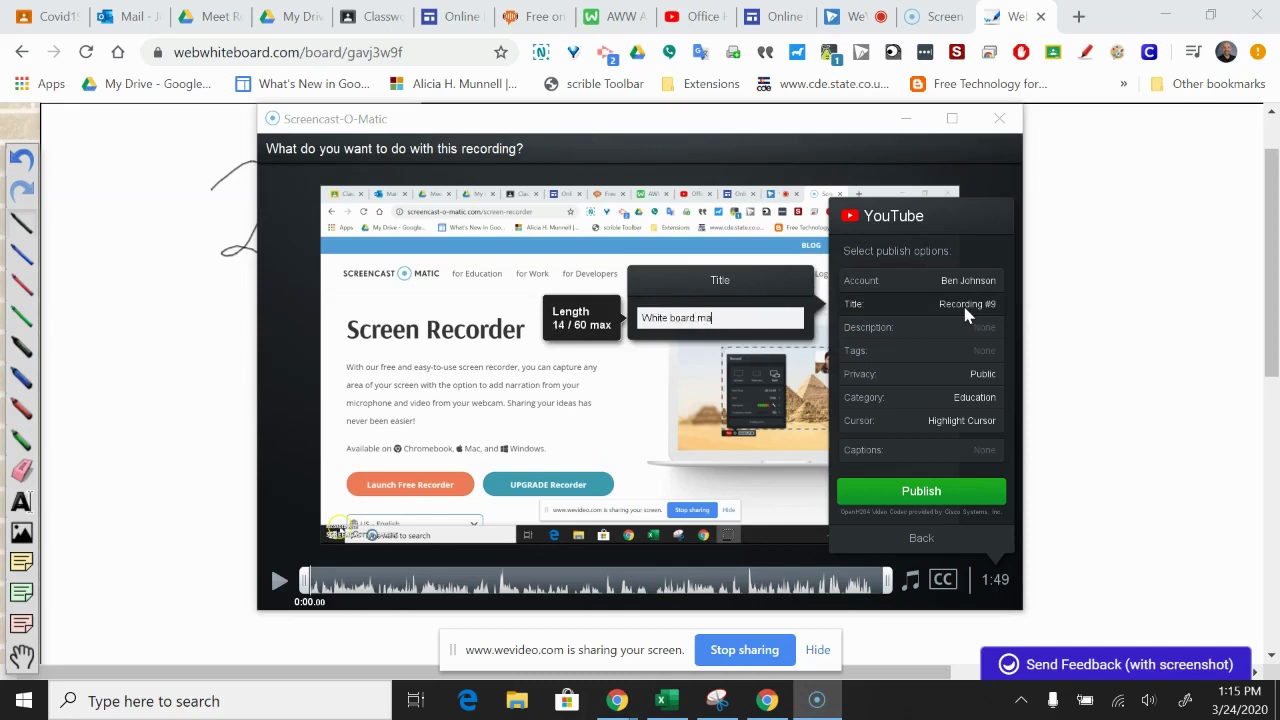
type("th problem")
key("Return")
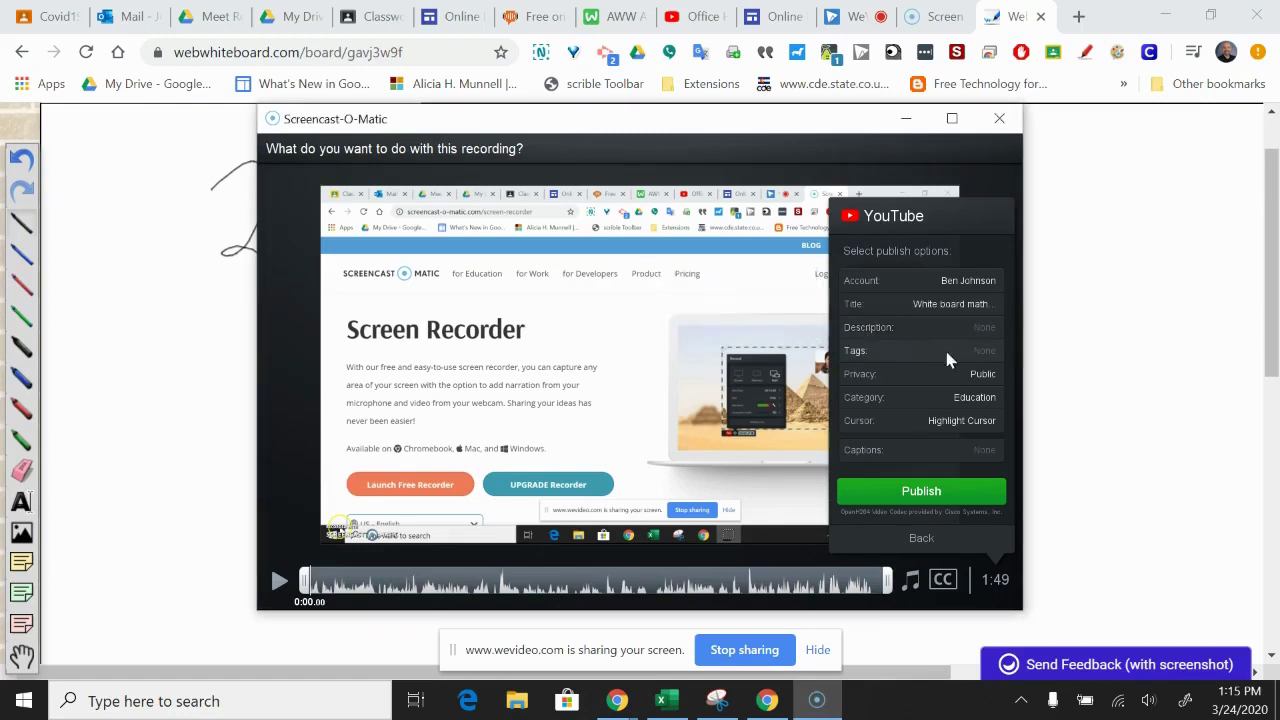
Set the video's privacy to Unlisted and publish it to YouTube.
left_click(985, 376)
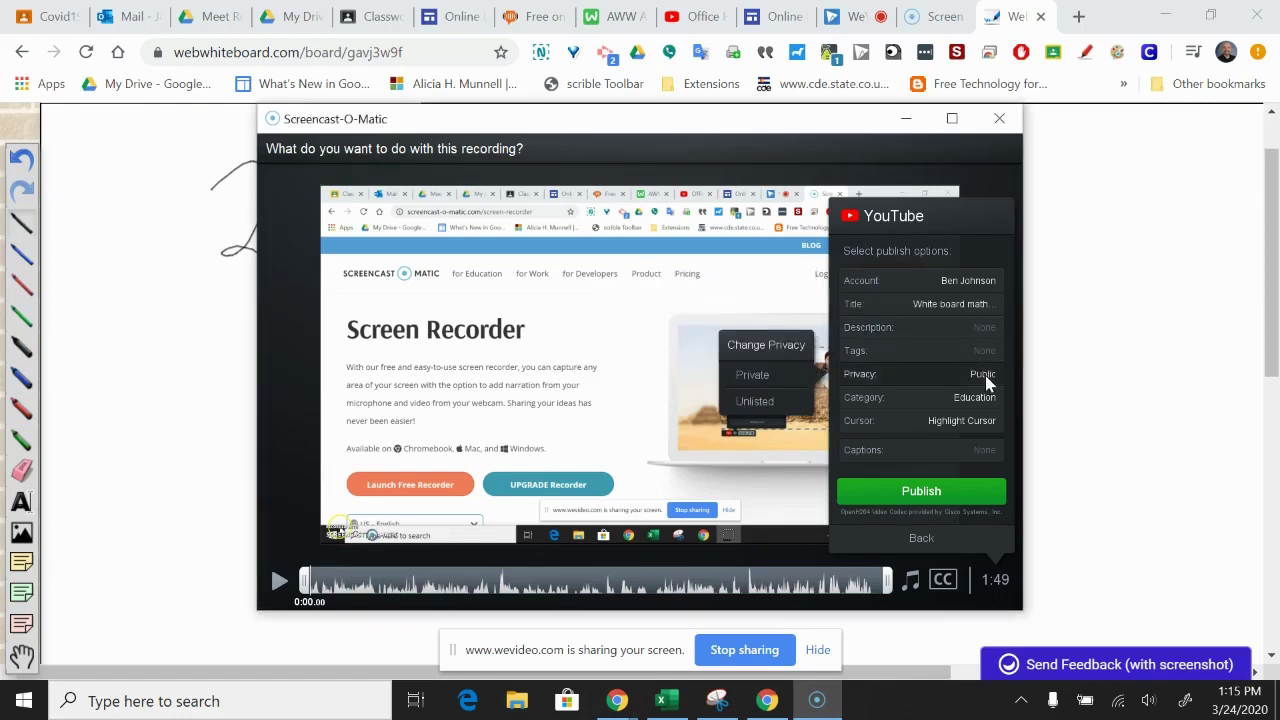
left_click(755, 401)
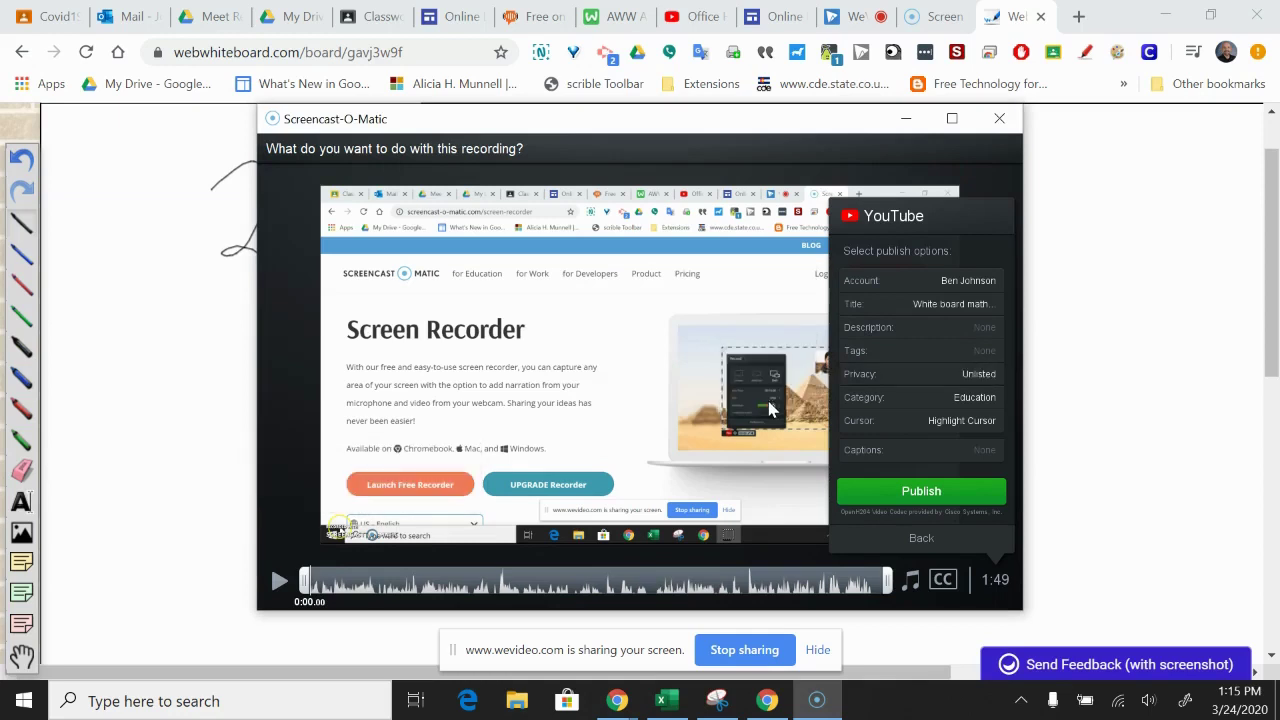
left_click(958, 373)
left_click(763, 372)
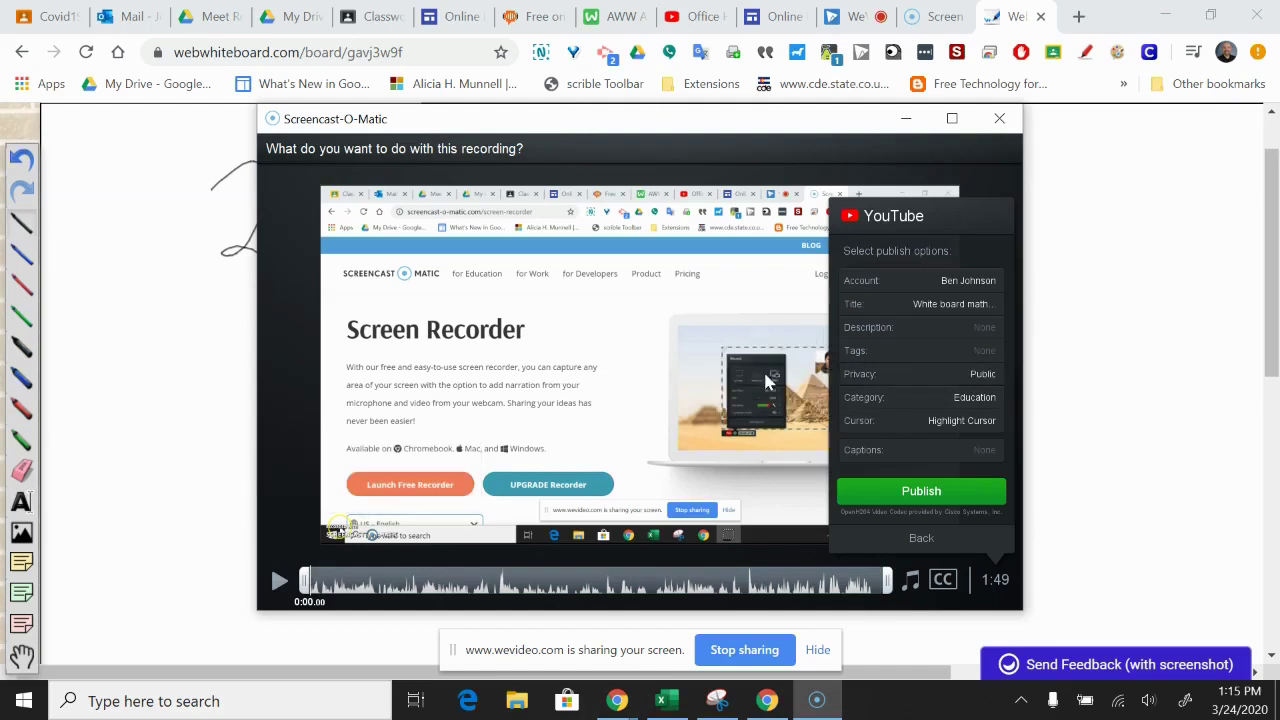
left_click(974, 383)
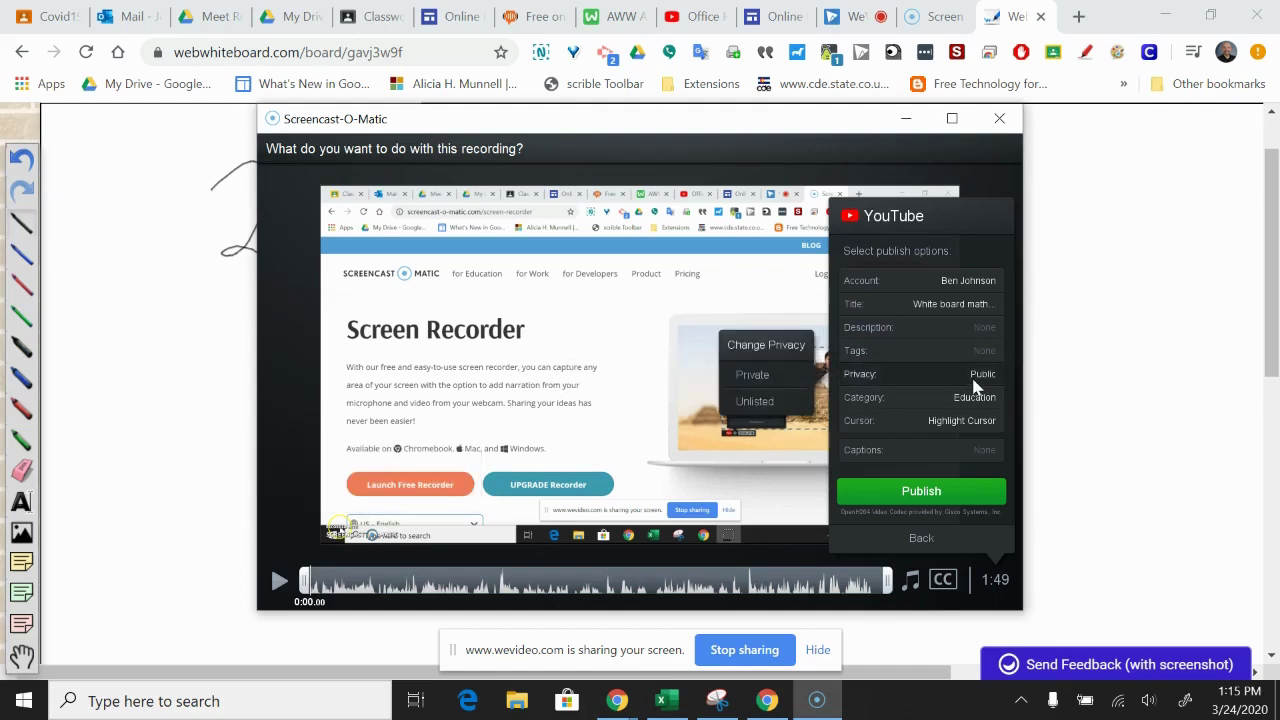
left_click(766, 404)
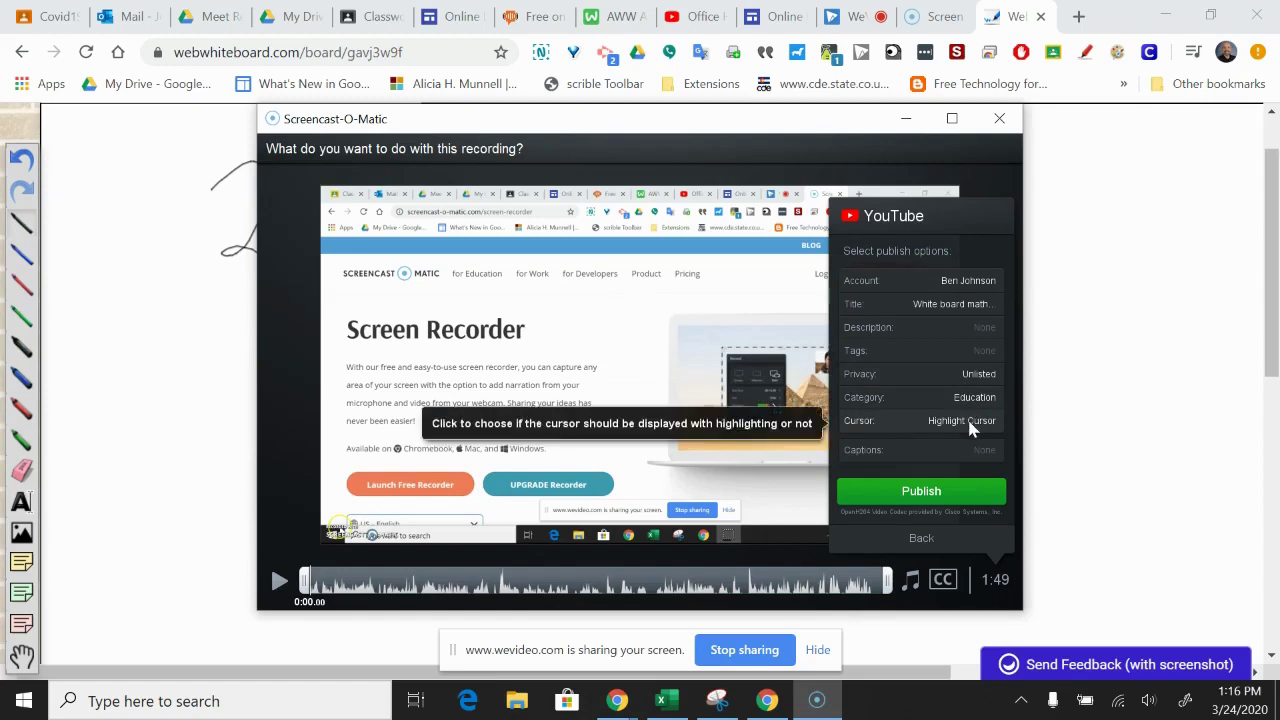
left_click(942, 496)
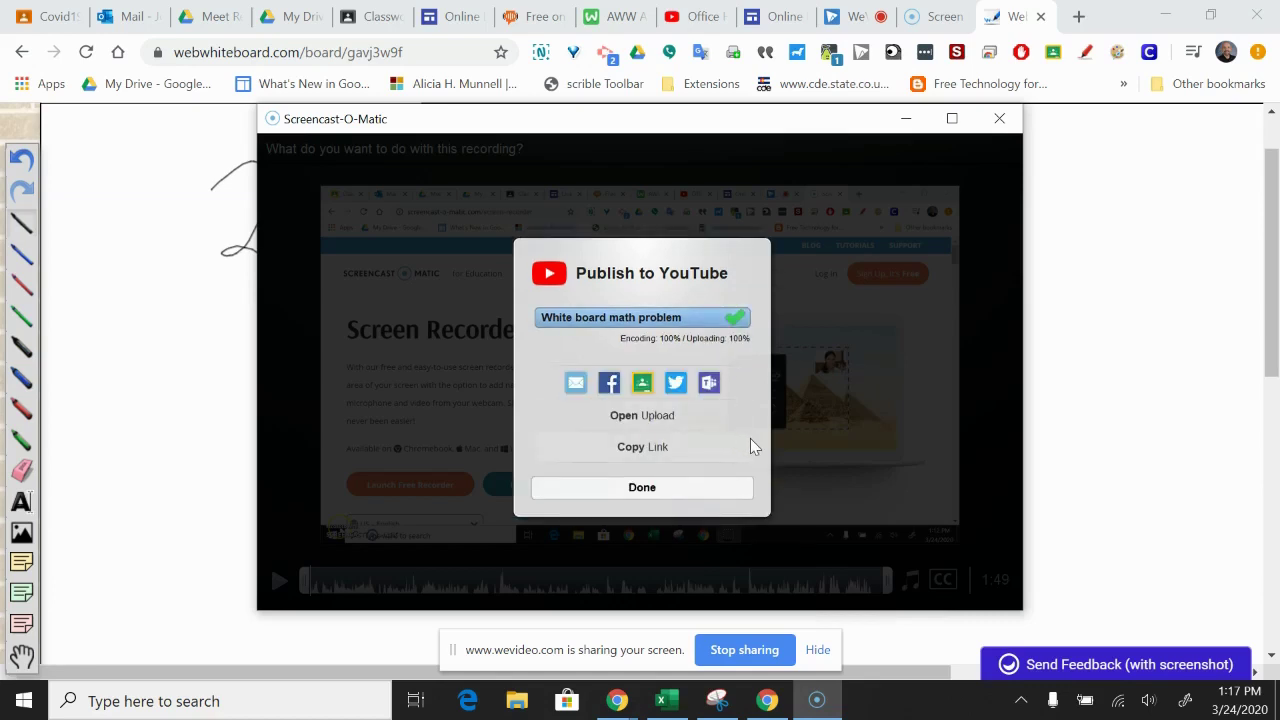
Share the uploaded video to the Google Classroom class Practice Class P2 with the action Create material.
left_click(643, 386)
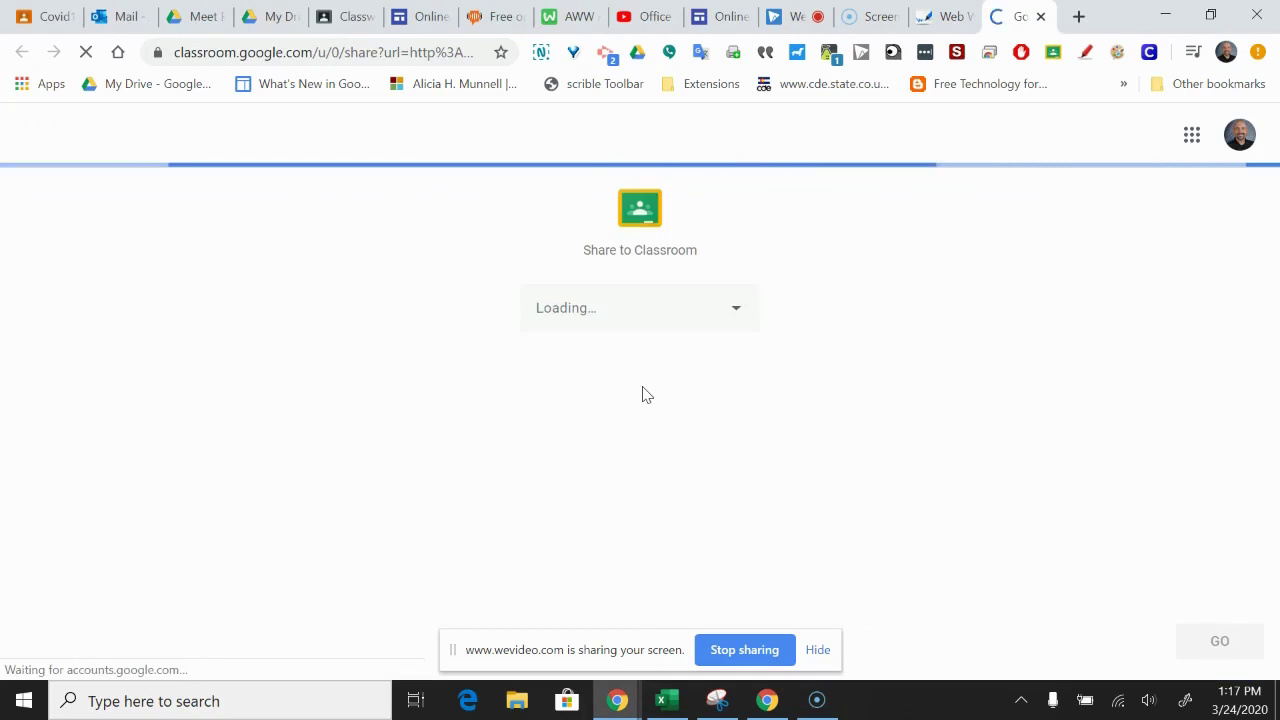
left_click(710, 303)
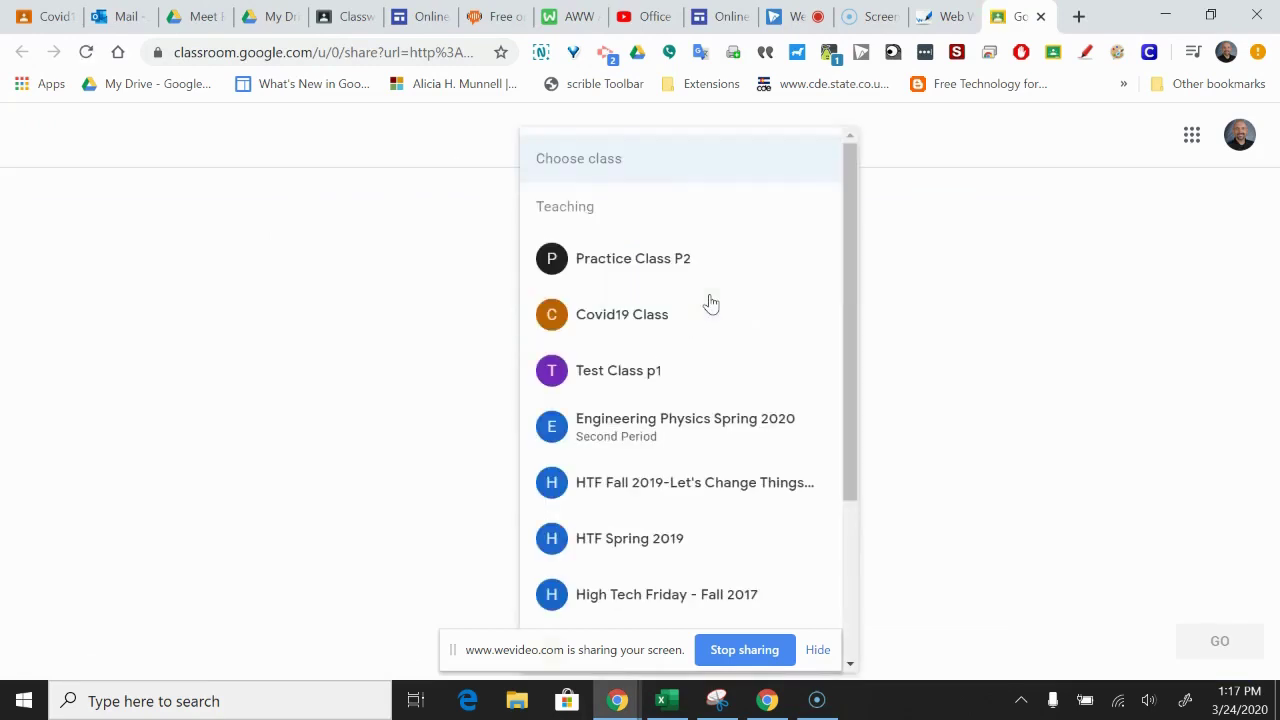
left_click(671, 268)
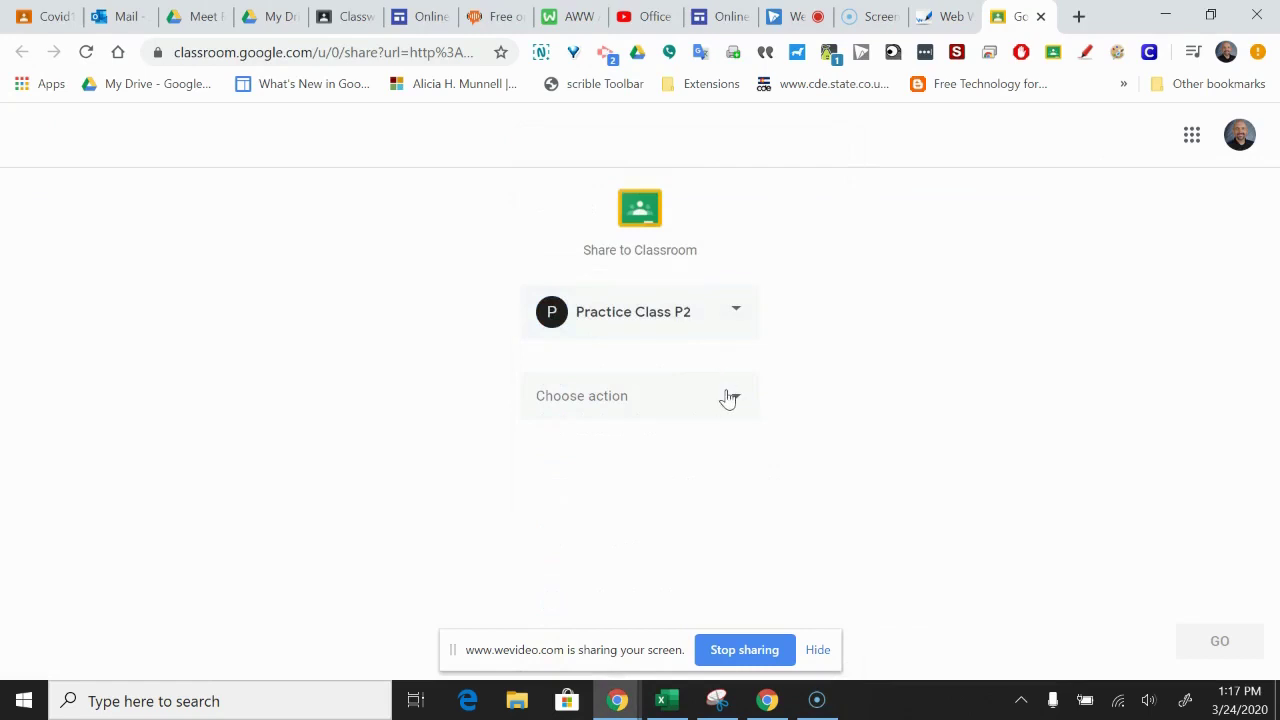
left_click(726, 397)
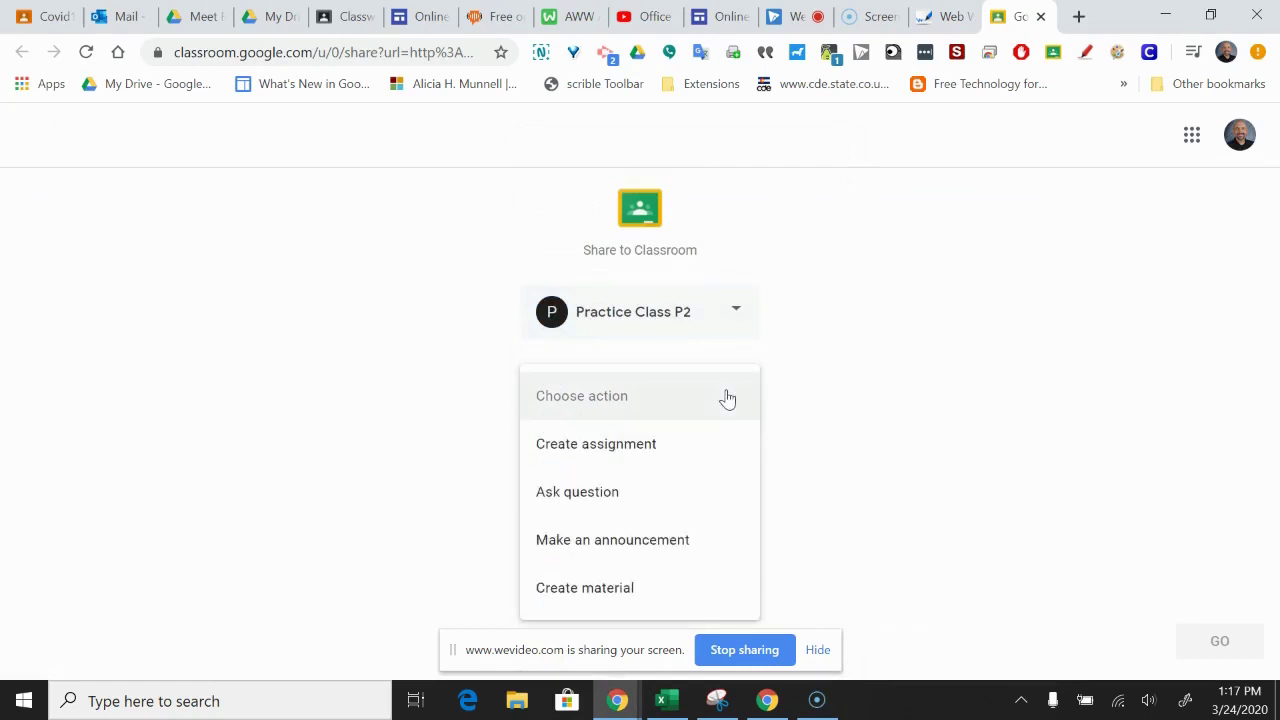
left_click(613, 592)
left_click(1208, 646)
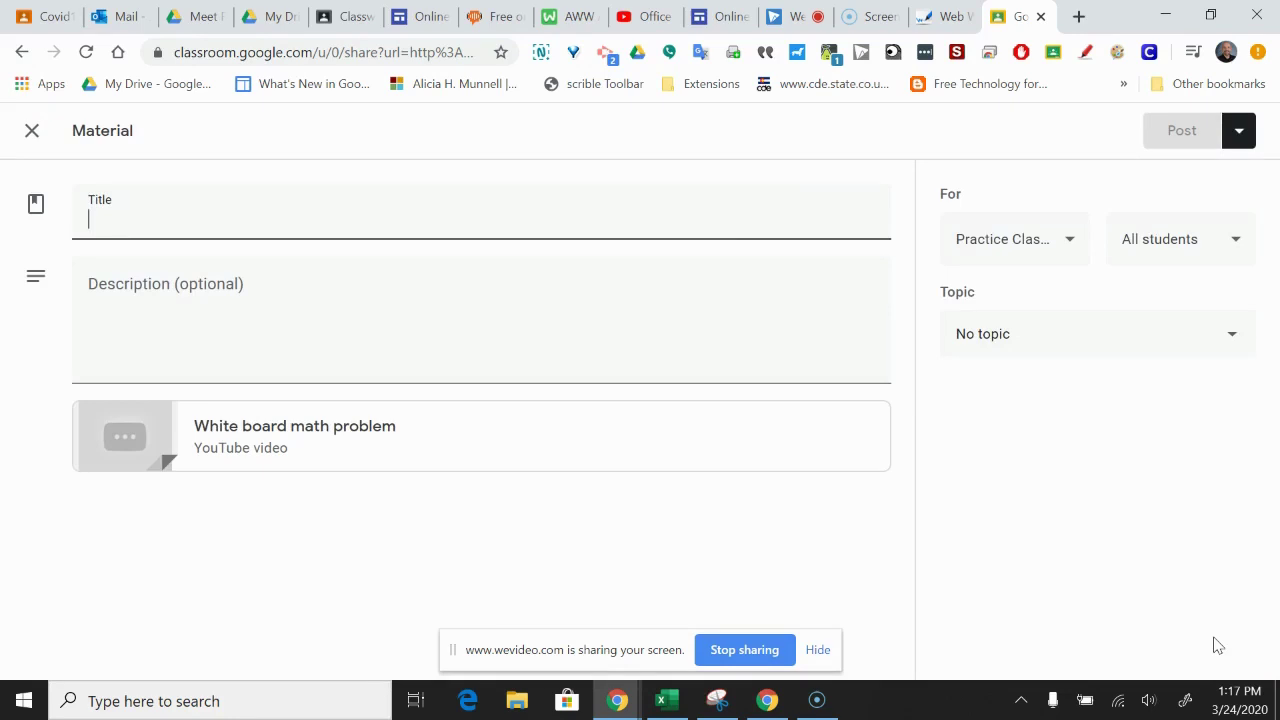
Title the class material "Working simple addition problems.".
type("Working")
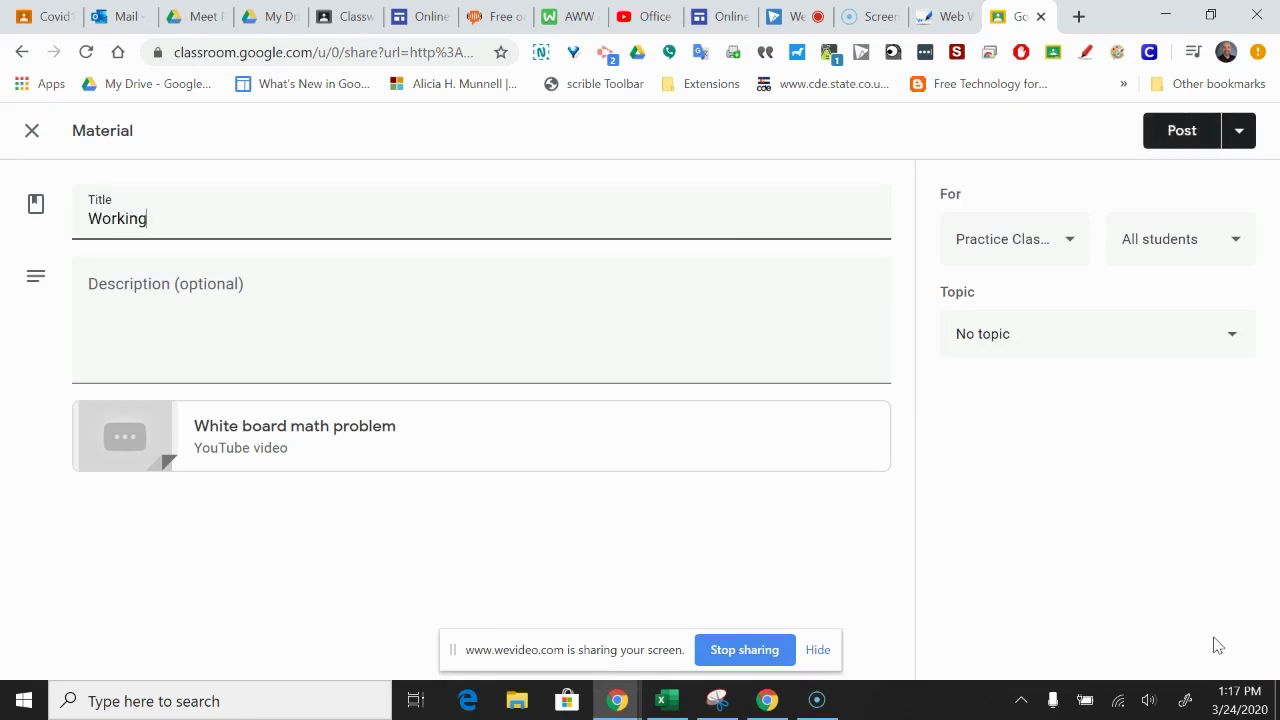
type(" simple m")
key("BackSpace")
type("addition")
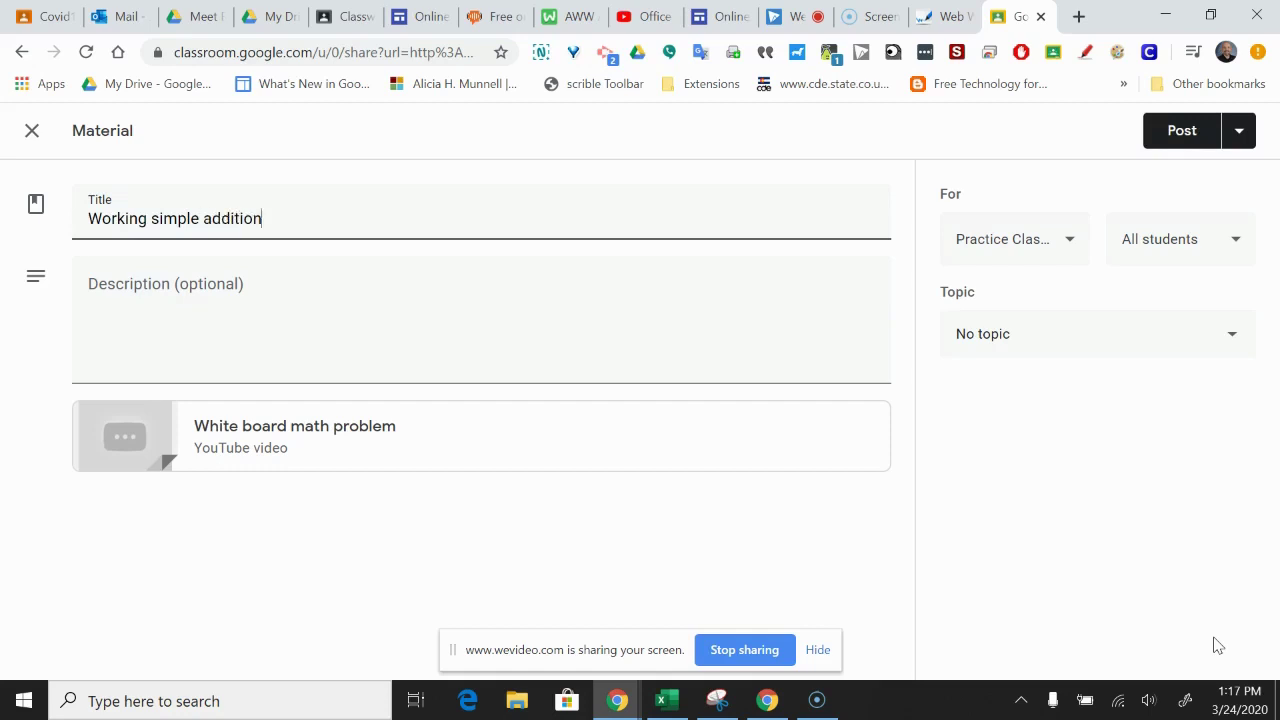
type(" problems.")
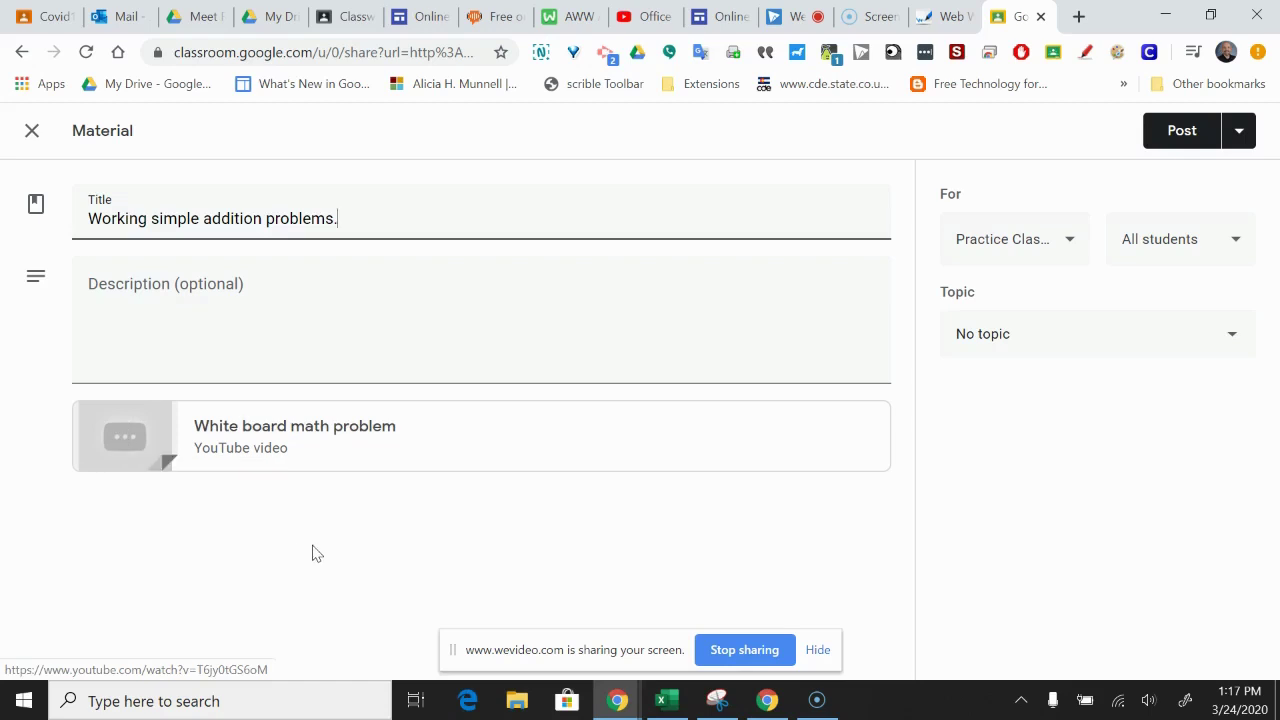
Assign the material to the topic Unit 1 and post it to the class.
left_click(1234, 334)
left_click(1085, 497)
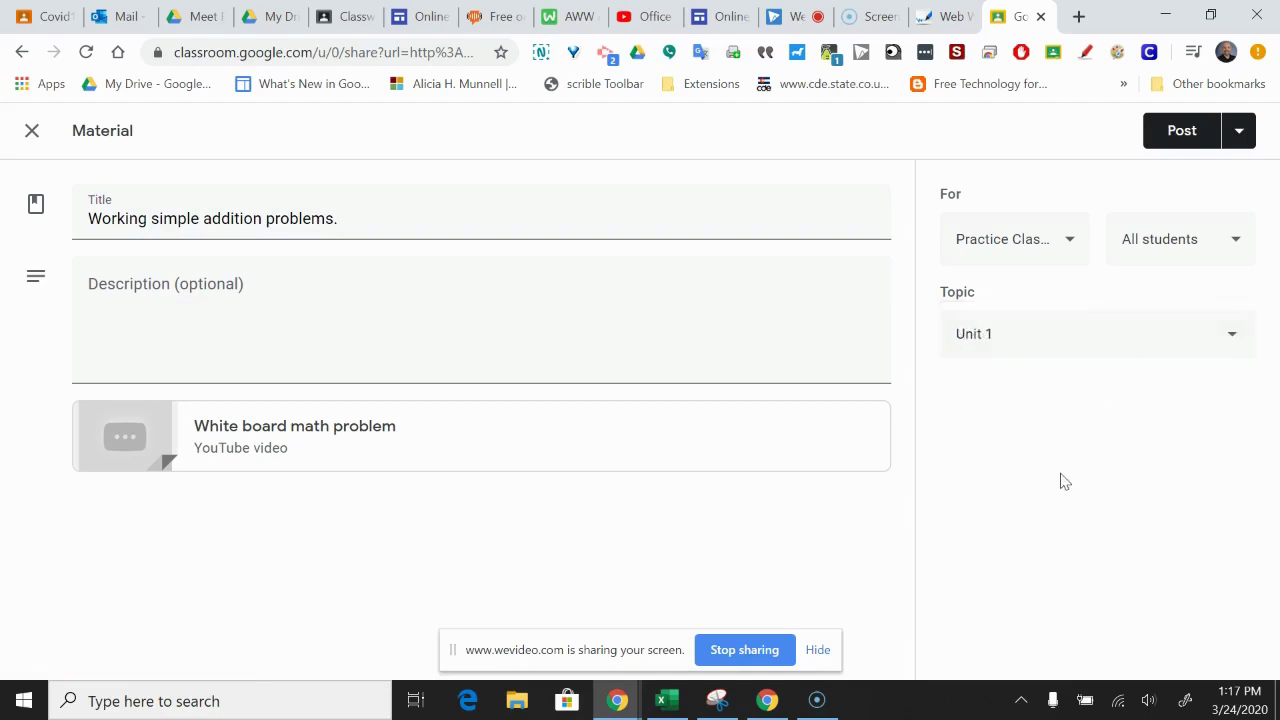
left_click(1190, 138)
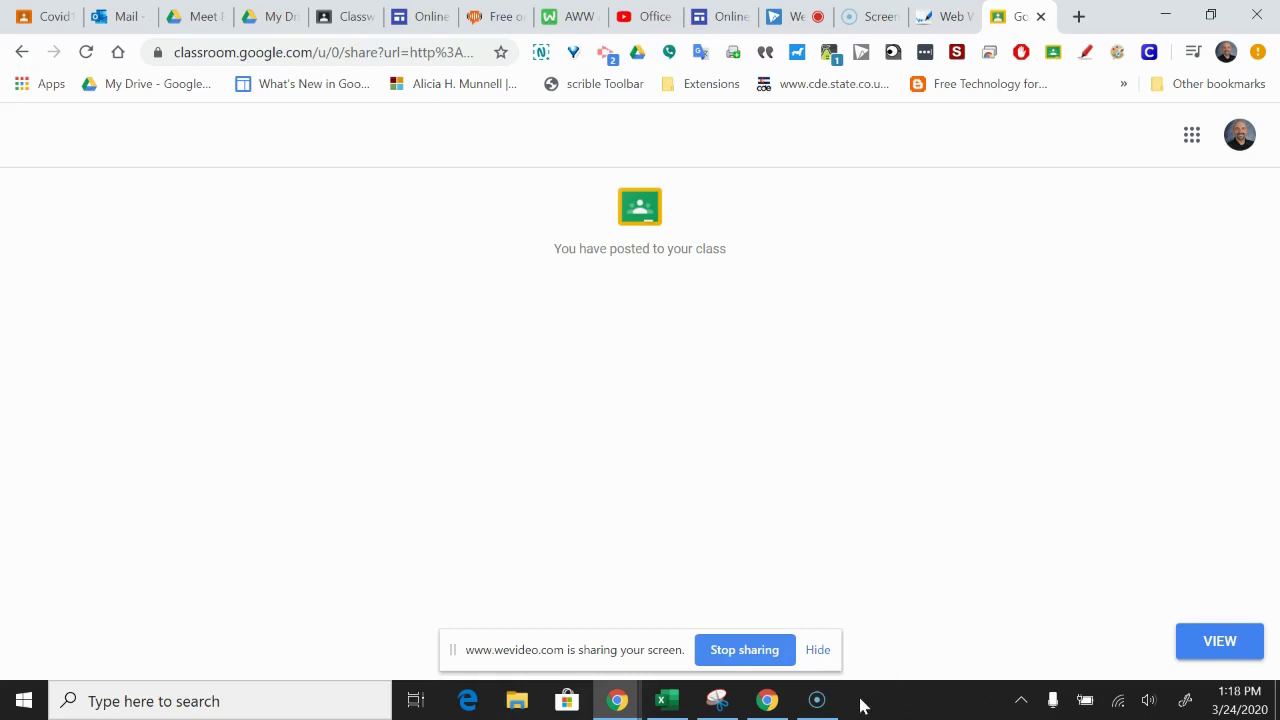
Copy the uploaded video's link from Screencast-O-Matic, open it in a new browser tab and pause its playback.
mouse_move(818, 703)
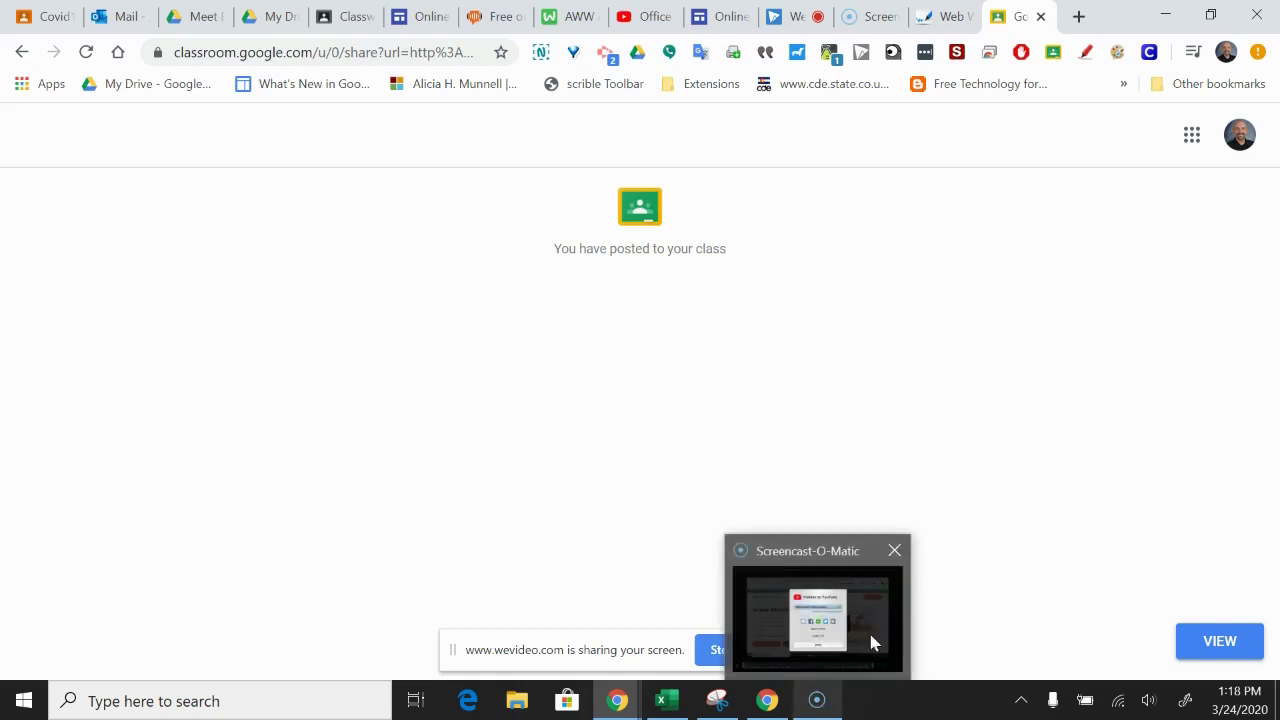
left_click(818, 703)
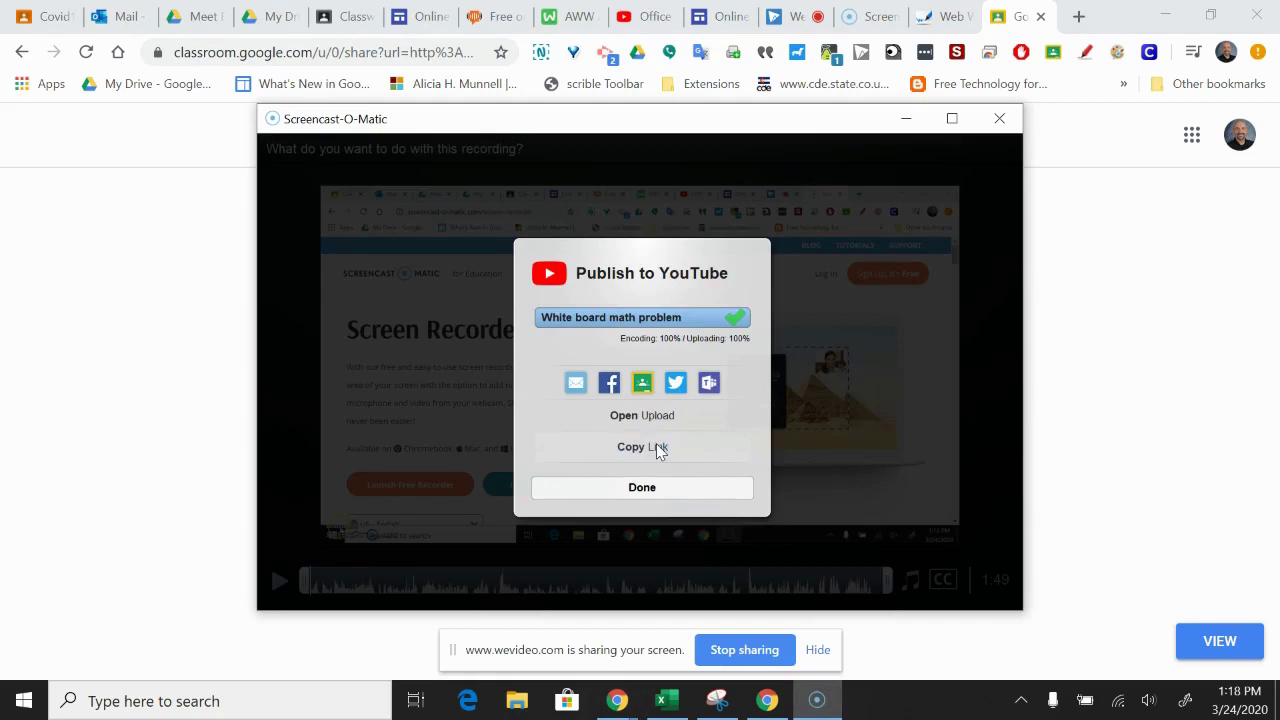
left_click(1078, 14)
type("http://youtu.be/T6jy0tGS6oM?hd=1")
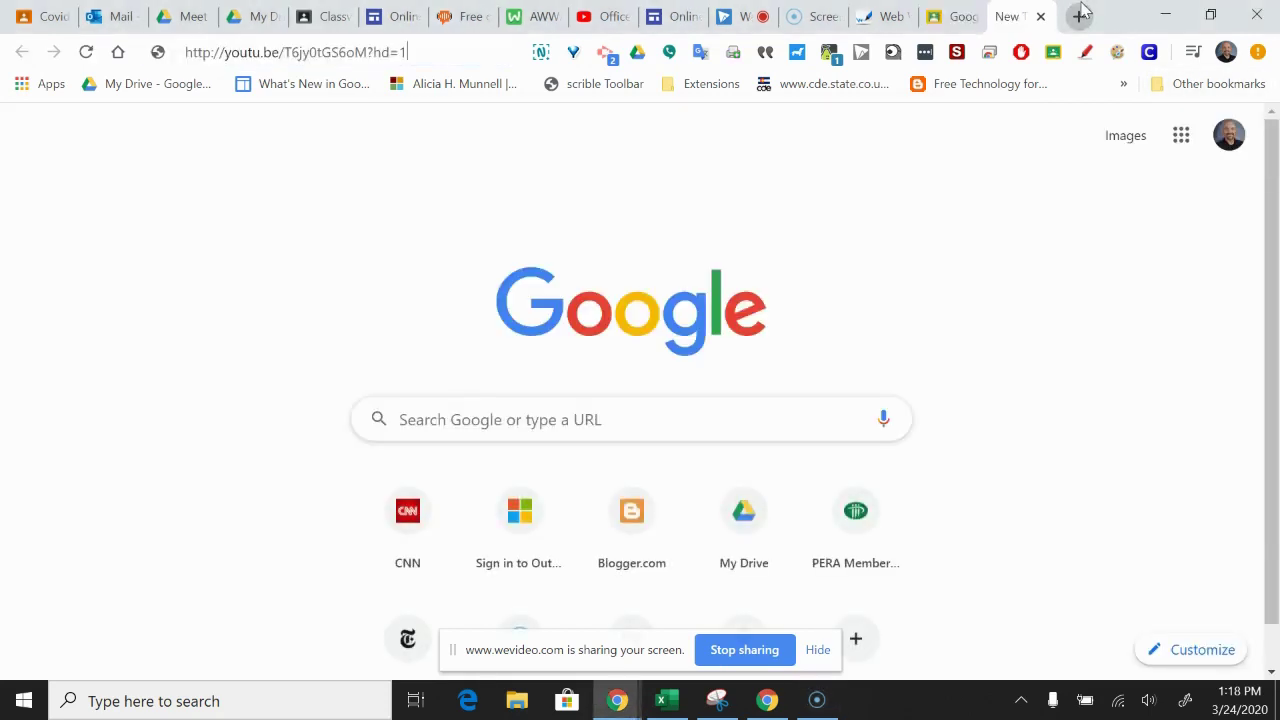
key("Return")
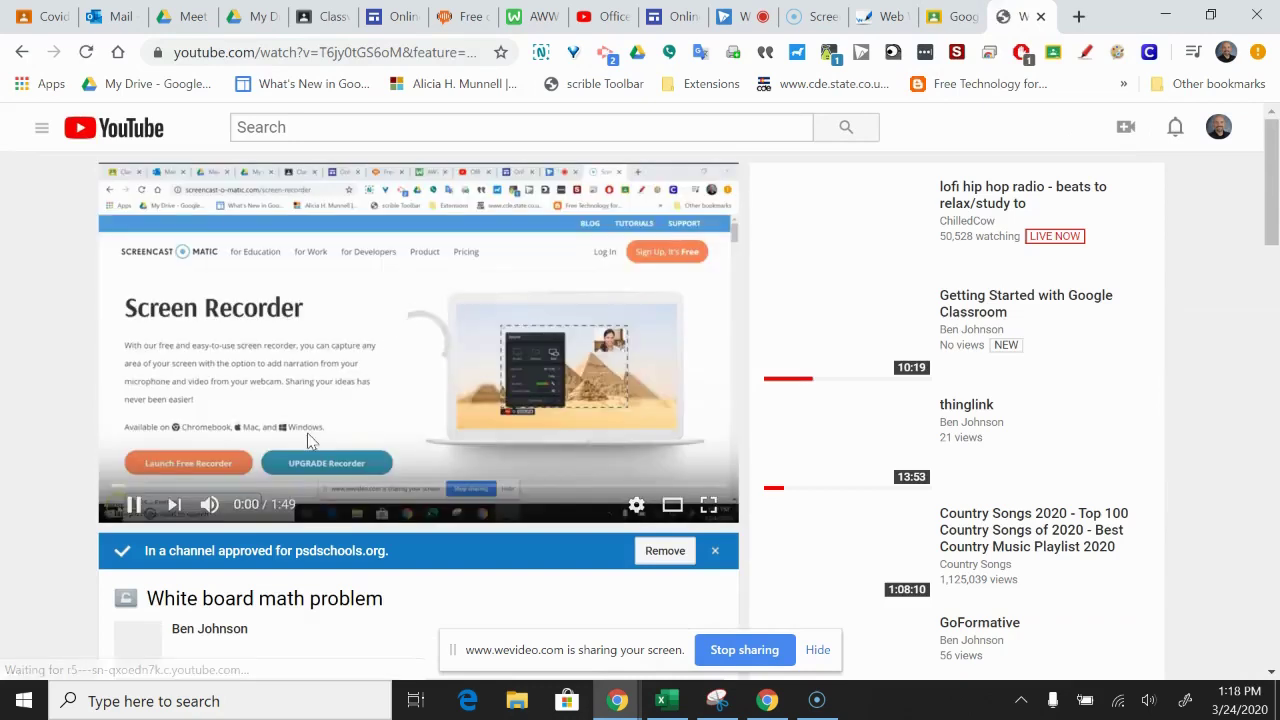
left_click(138, 503)
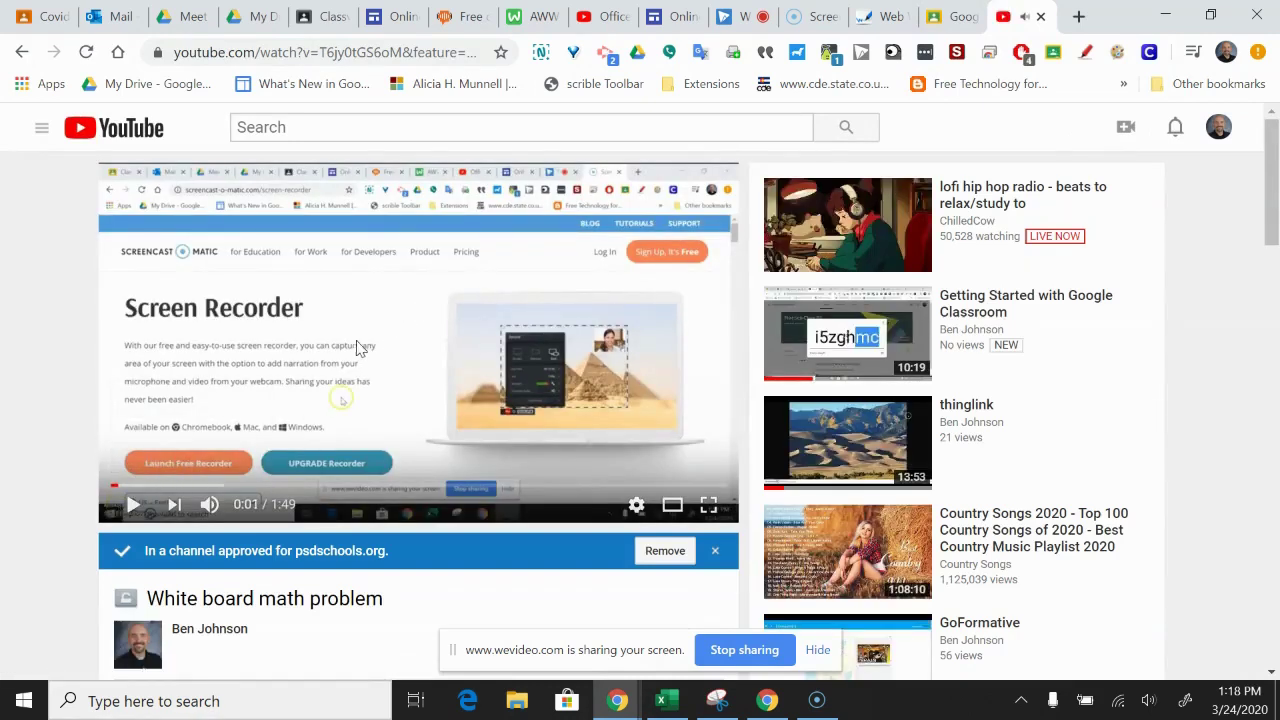